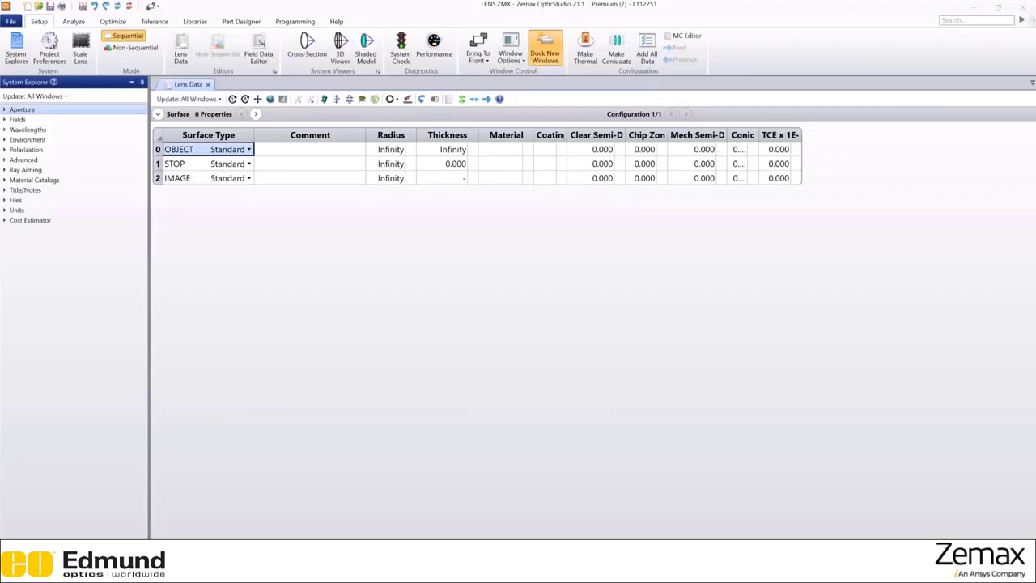
- Keep Entrance Pupil Diameter as the aperture type and set its value to 20
click(6, 110)
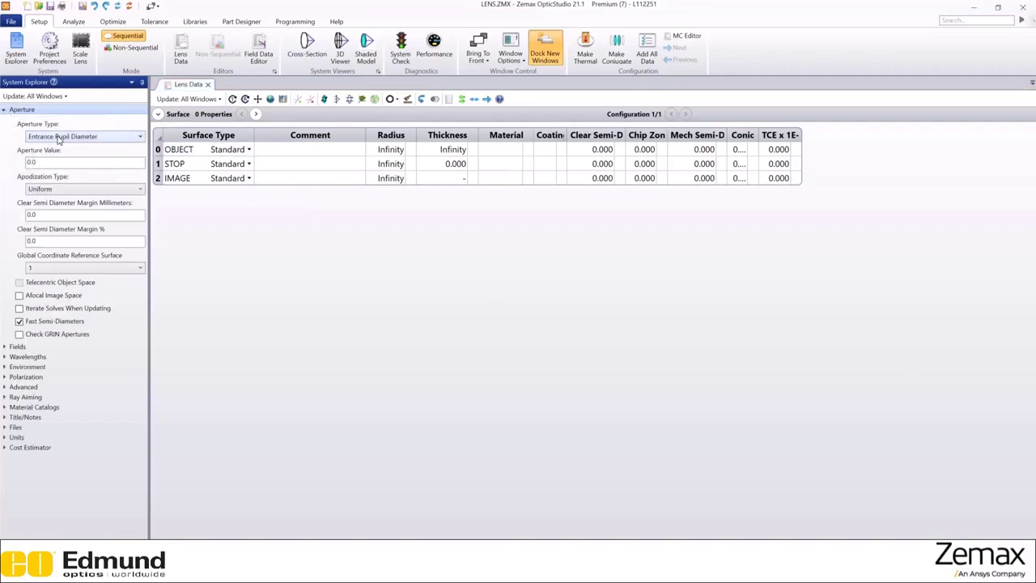
click(59, 138)
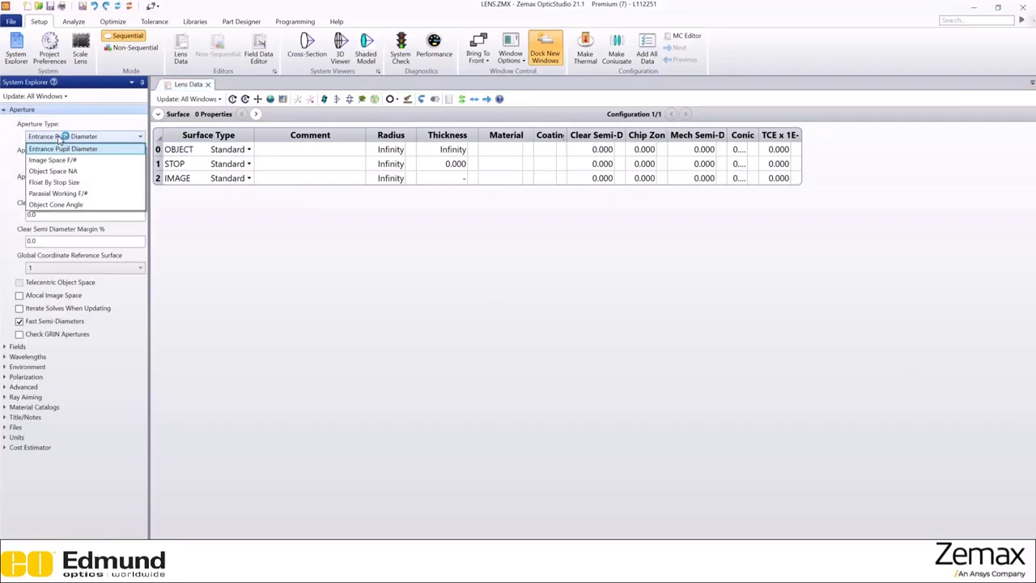
click(59, 138)
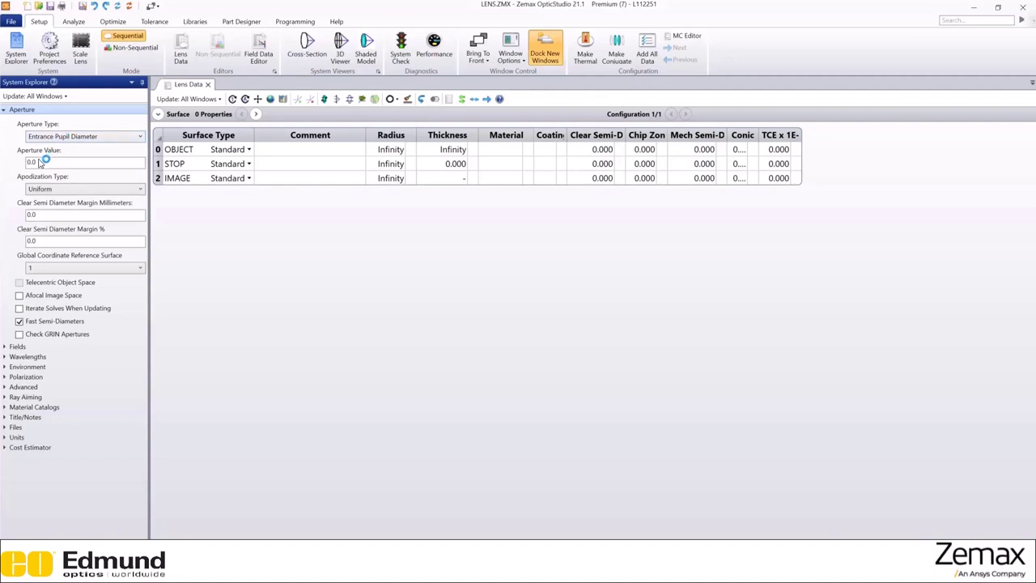
click(29, 162)
text(2)
click(180, 223)
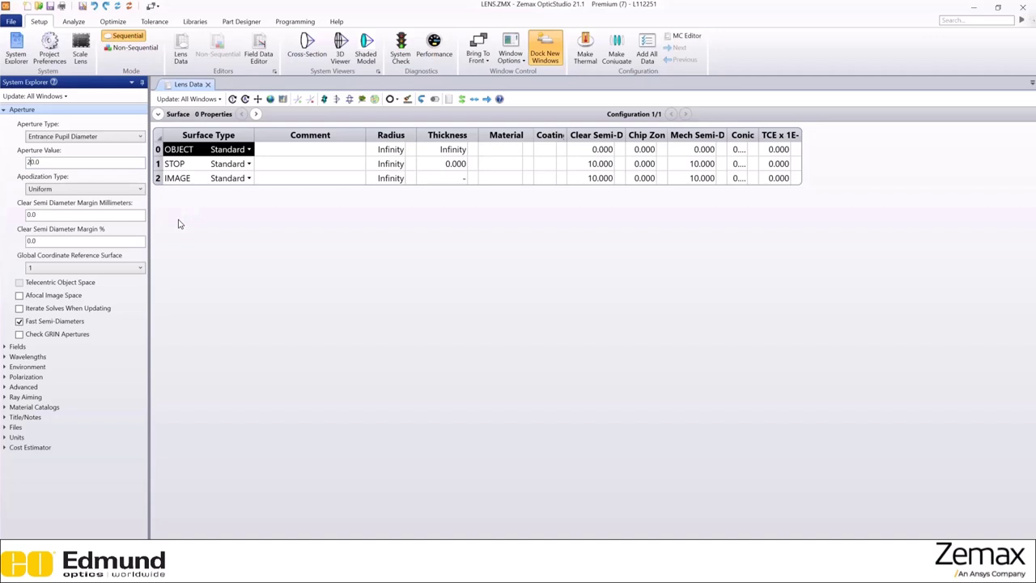
- Add Field 2 as an angle field at Y = 5 beside the on-axis field
click(11, 110)
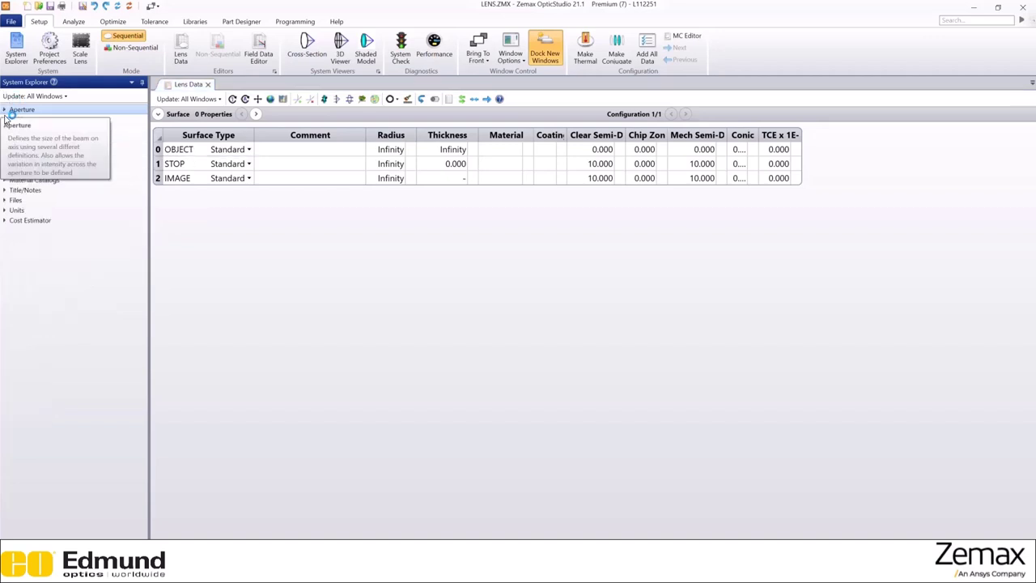
click(6, 120)
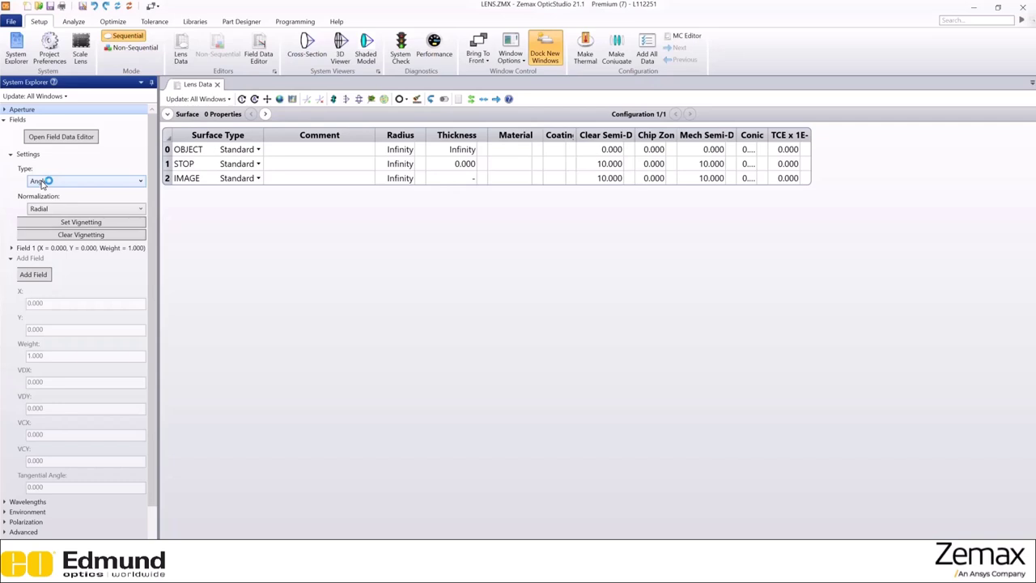
click(32, 275)
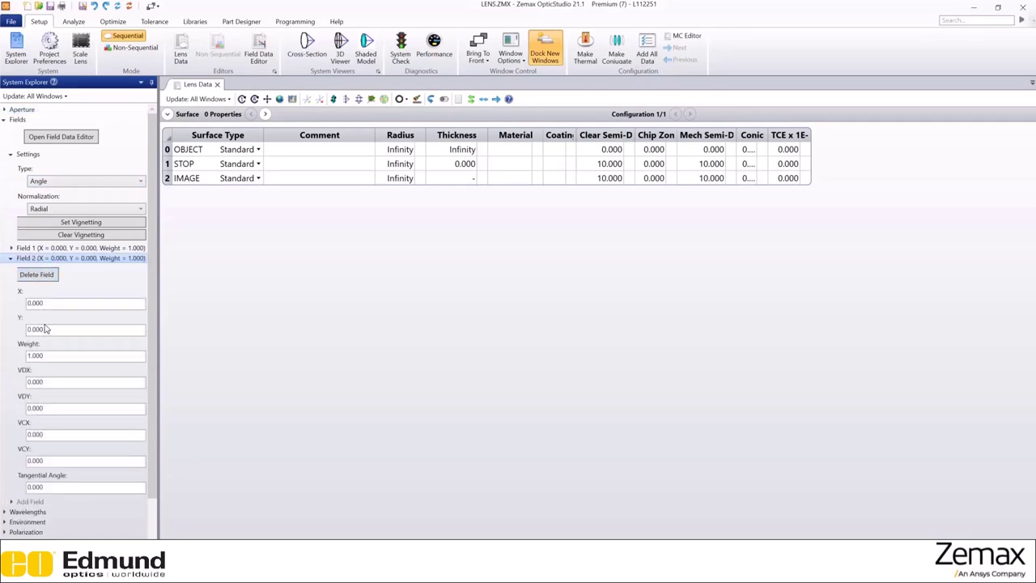
click(50, 329)
key(BackSpace)
key(BackSpace)
key(BackSpace)
key(BackSpace)
key(BackSpace)
text(5)
click(268, 338)
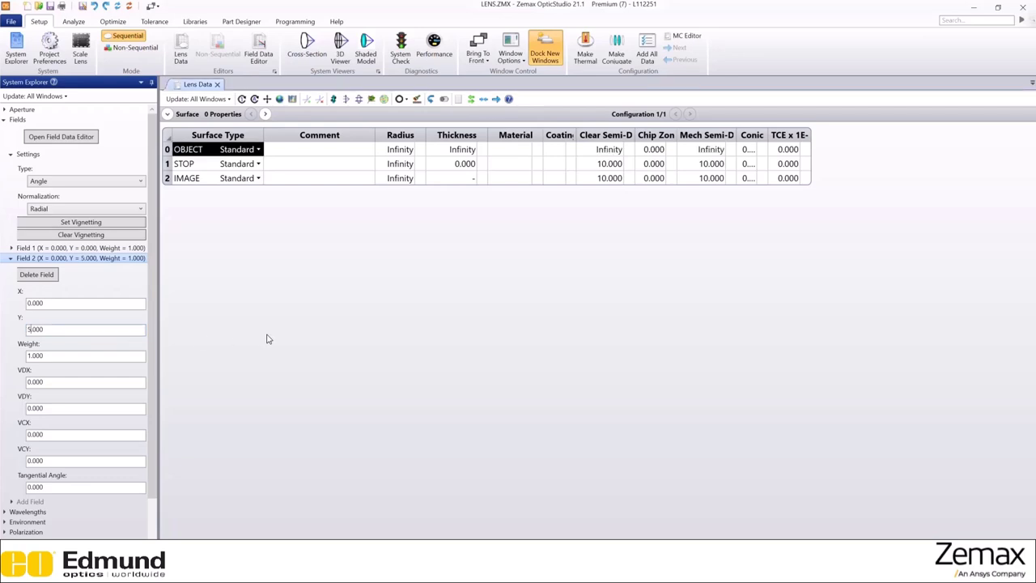
click(3, 120)
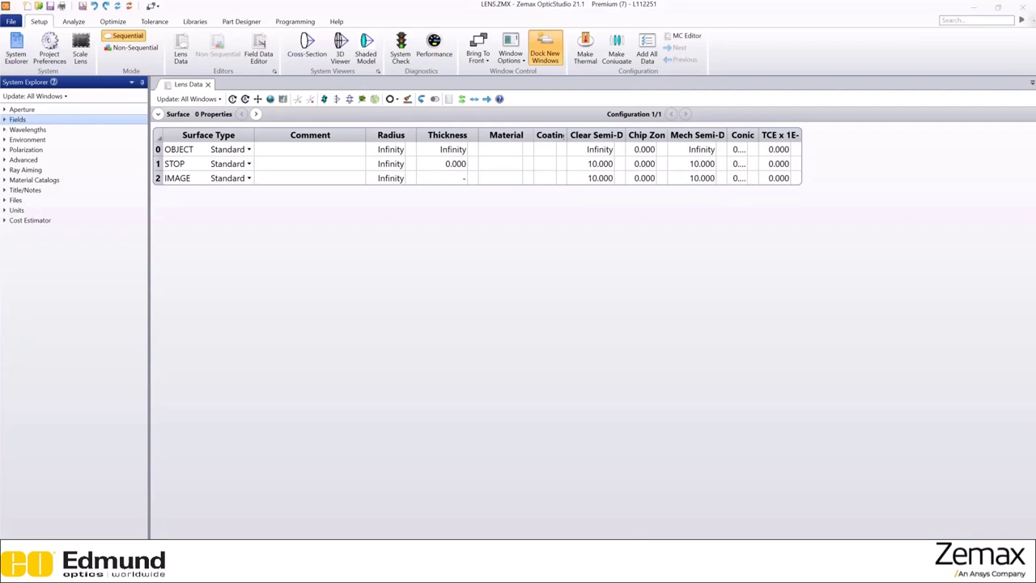
- Apply the F, d, C (Visible) wavelength preset: 0.486, 0.588 and 0.656 µm
click(5, 130)
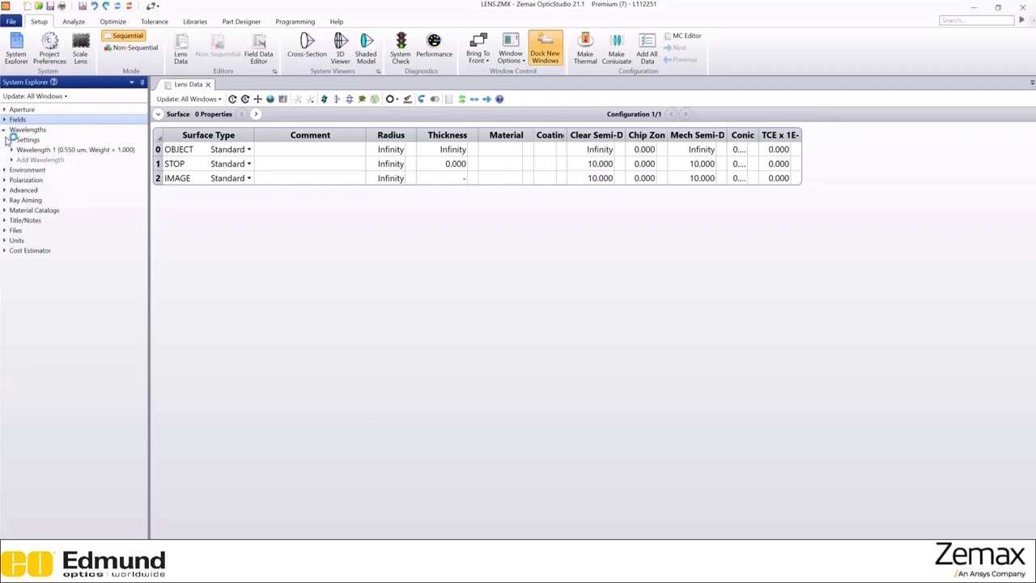
click(11, 140)
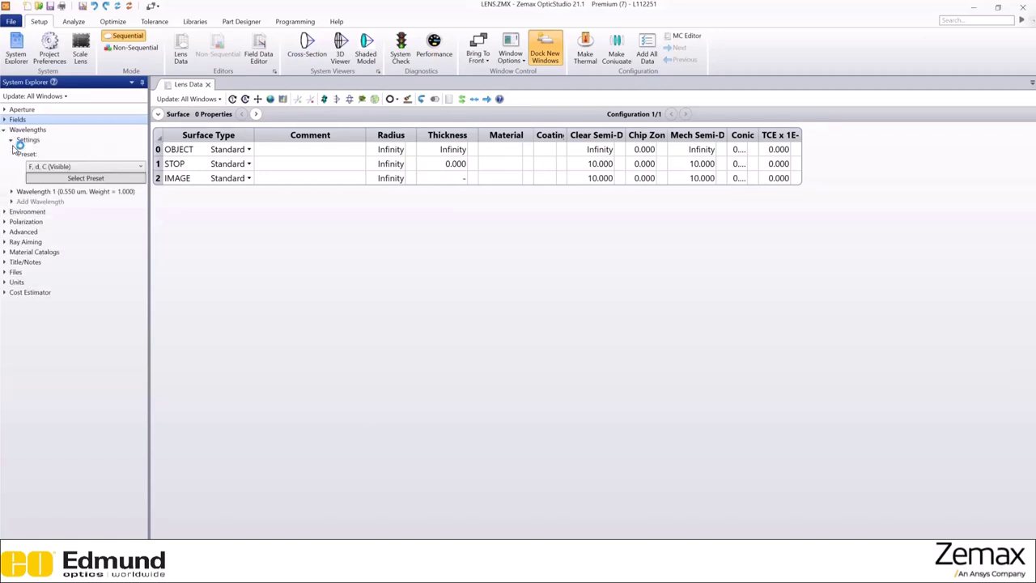
click(50, 168)
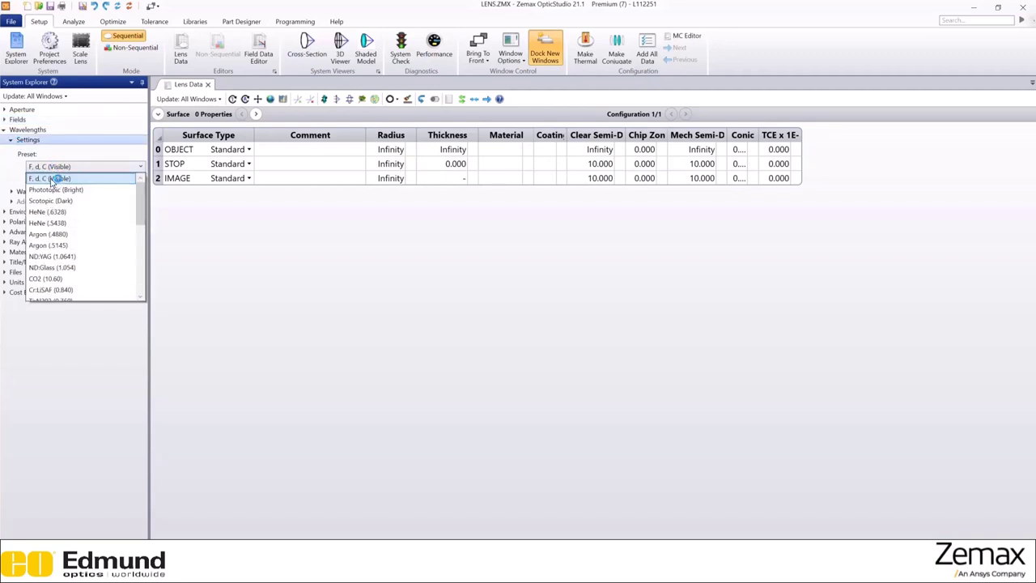
click(53, 179)
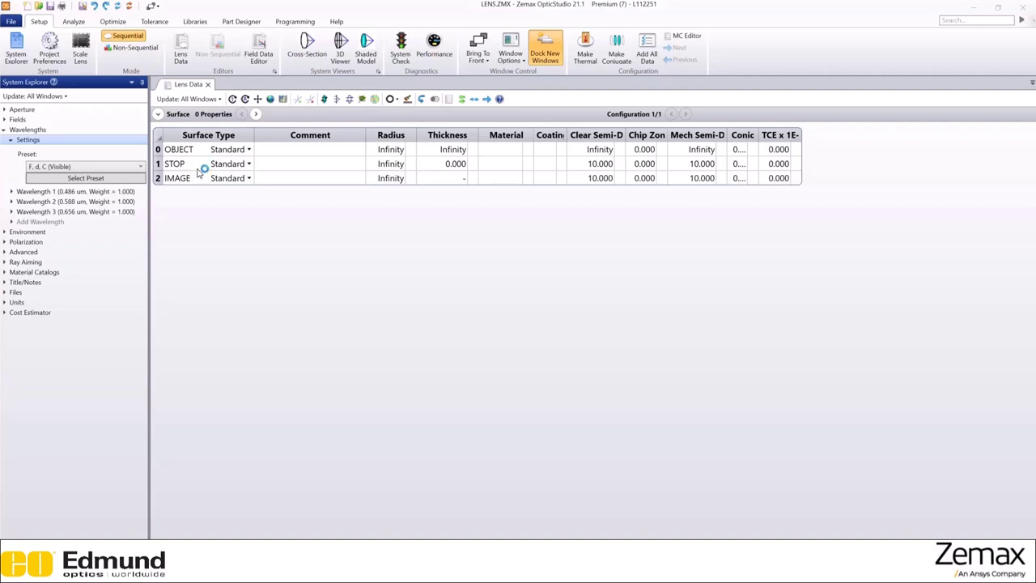
- Insert a surface after STOP, then another after the new surface 2
click(198, 165)
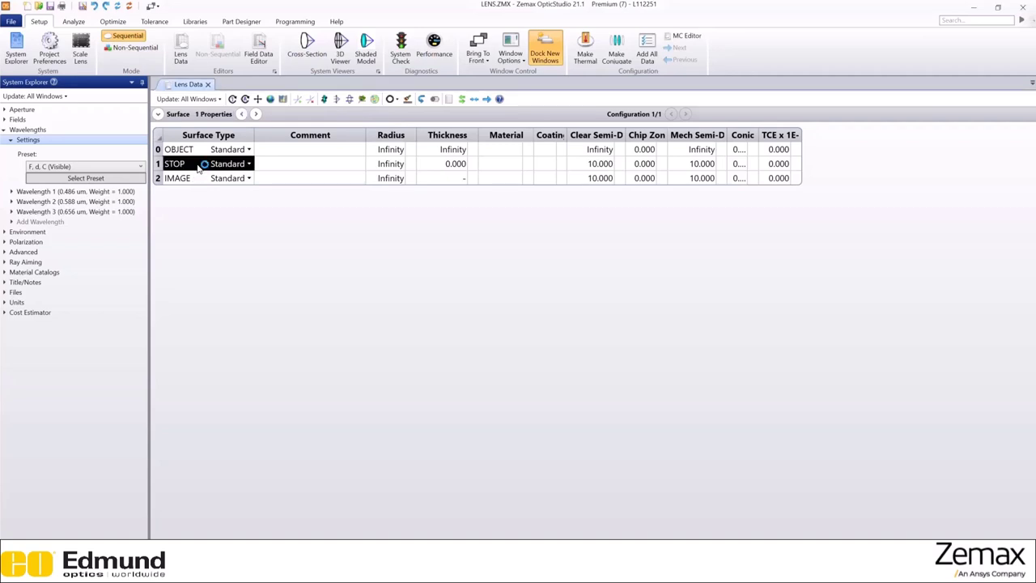
right_click(197, 169)
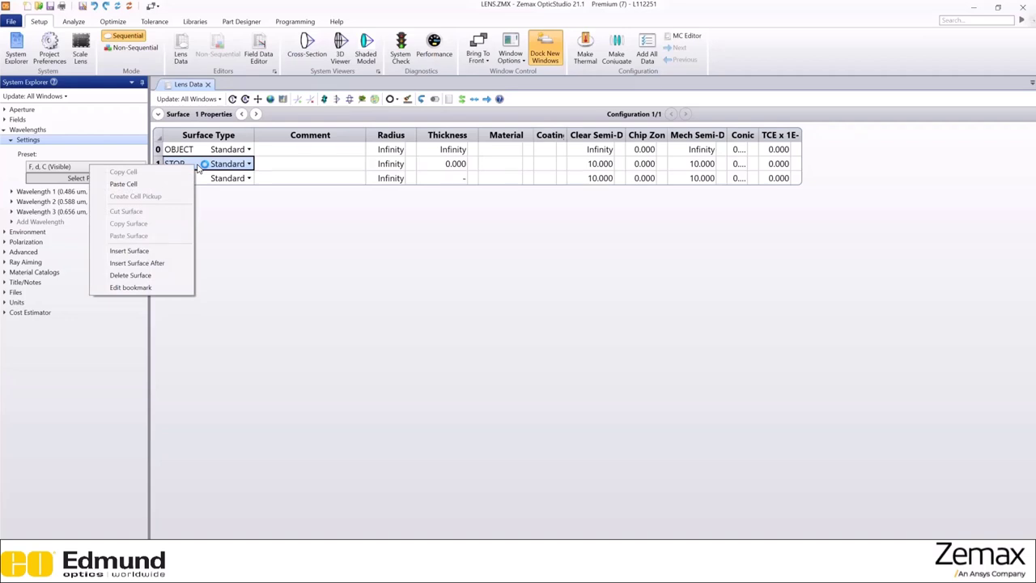
click(243, 199)
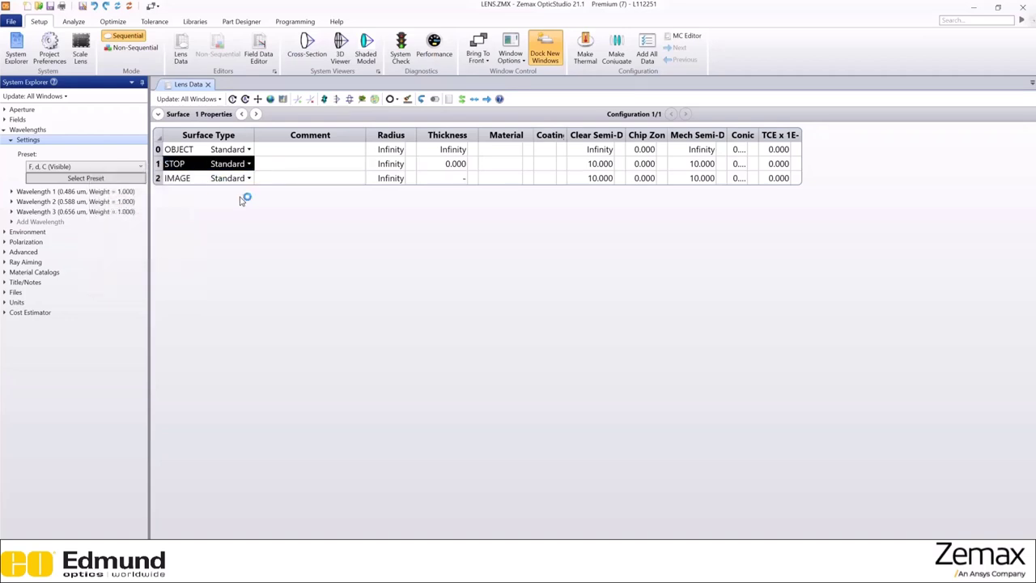
right_click(194, 166)
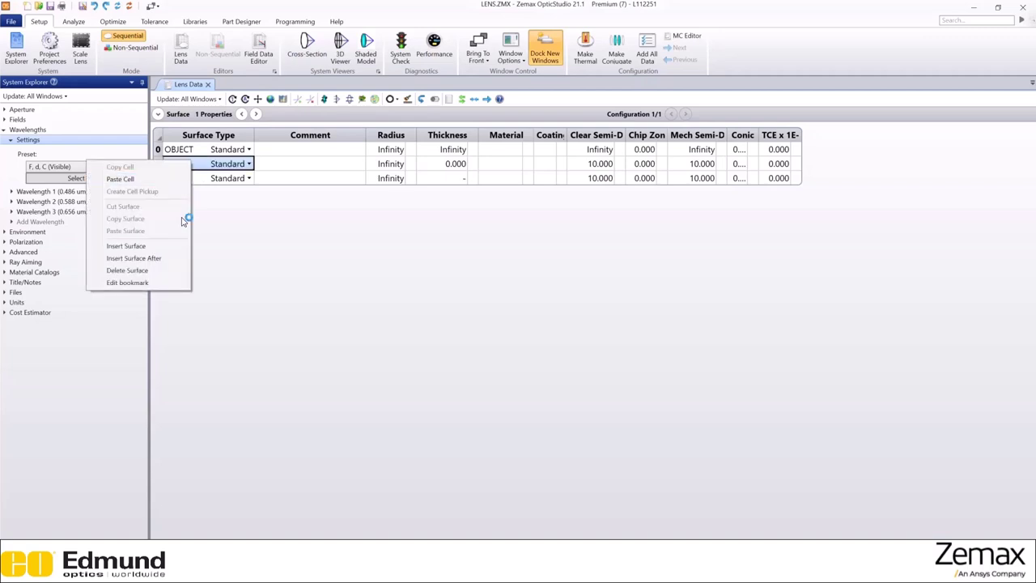
click(183, 258)
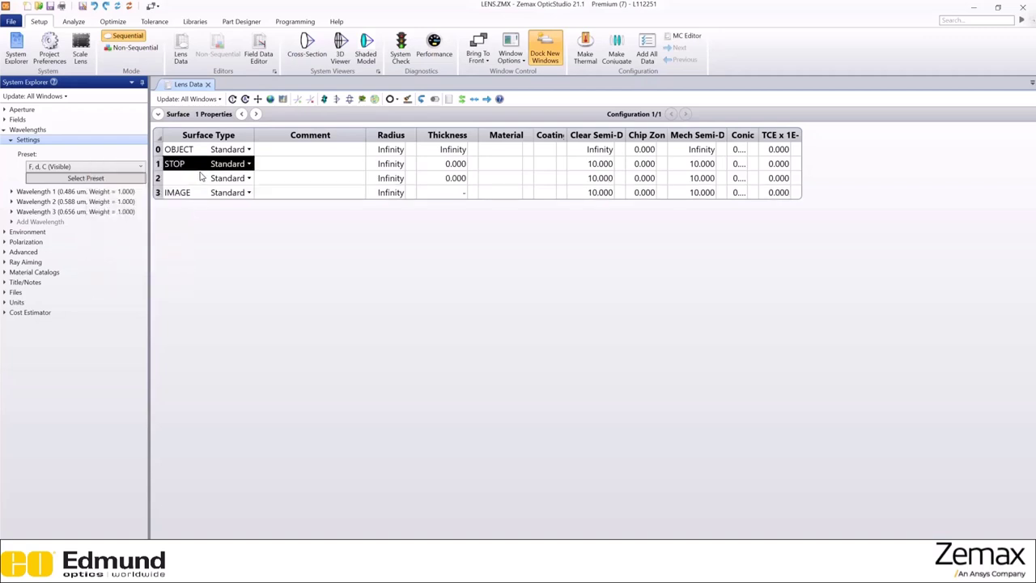
click(202, 178)
right_click(202, 179)
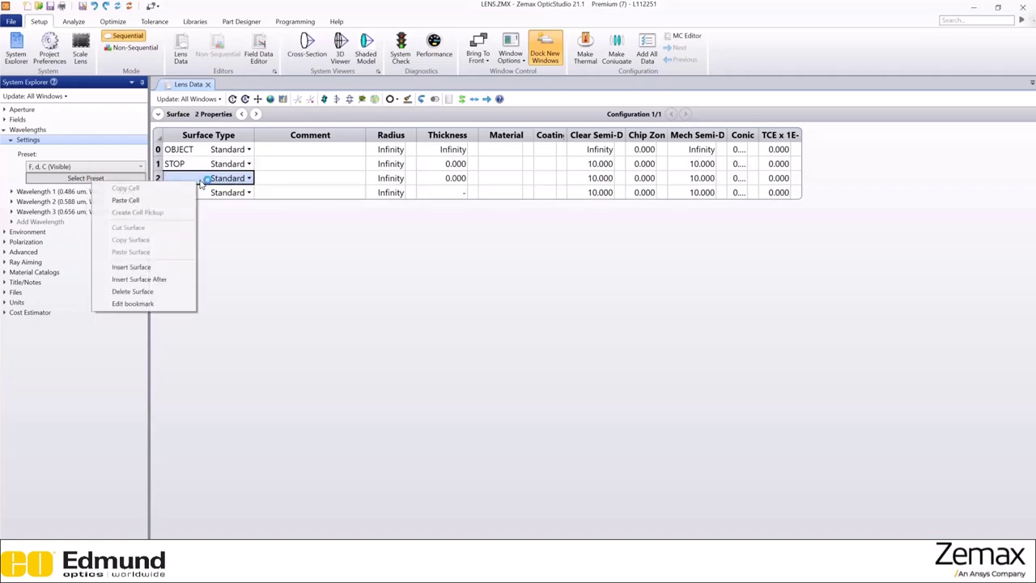
click(186, 276)
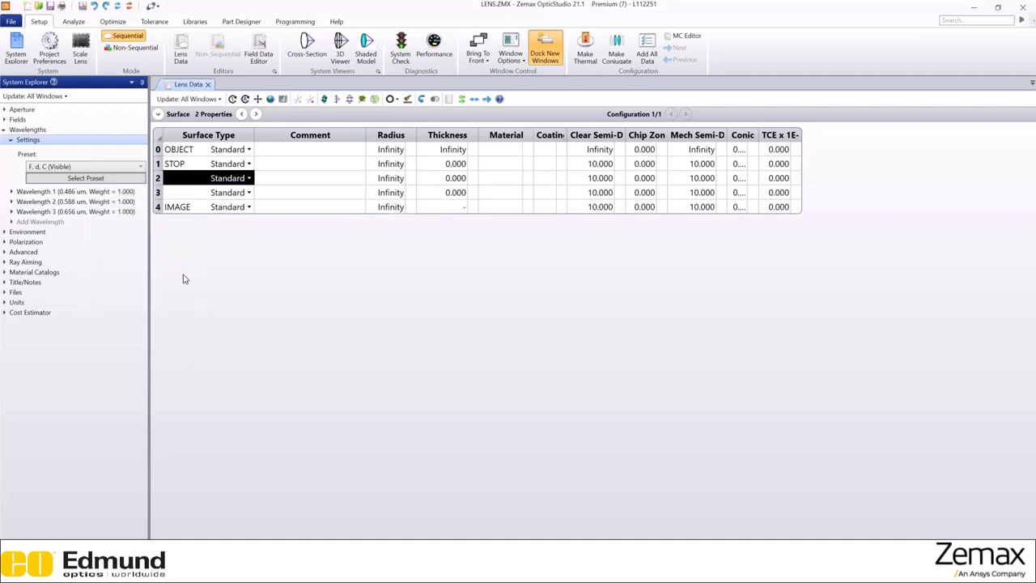
- Comment surfaces 1–3 as 'stop', 'front of the lens' and 'rear of the lens'
click(307, 165)
text(stop)
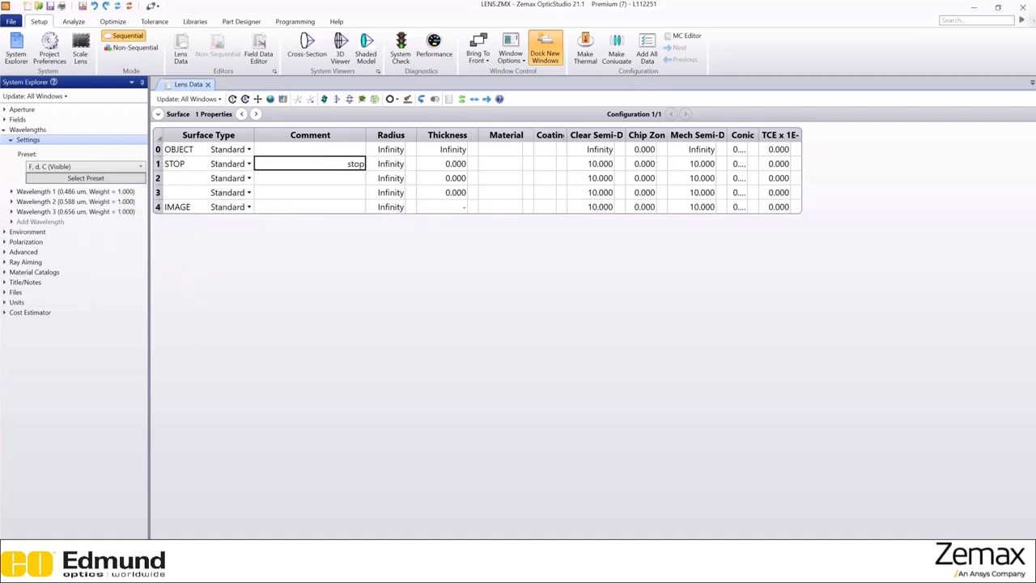
key(Return)
text(front)
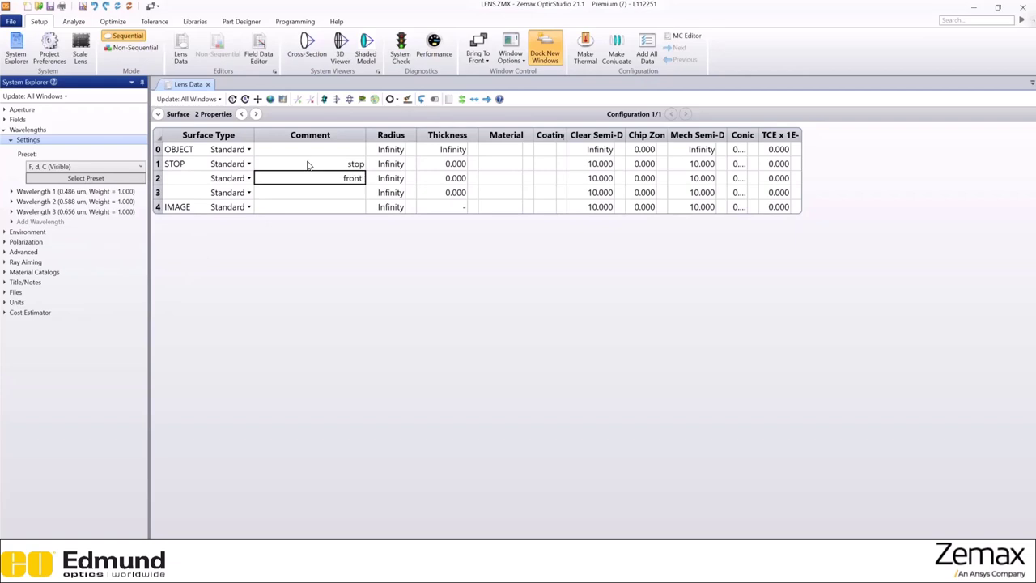
text( of the lens)
key(Return)
text(rear of the lens)
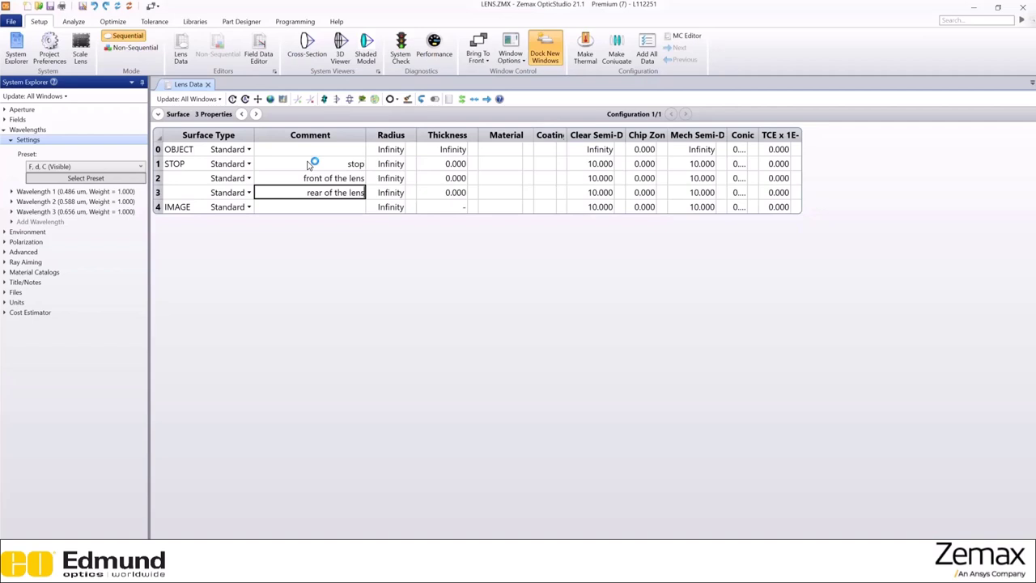
key(Return)
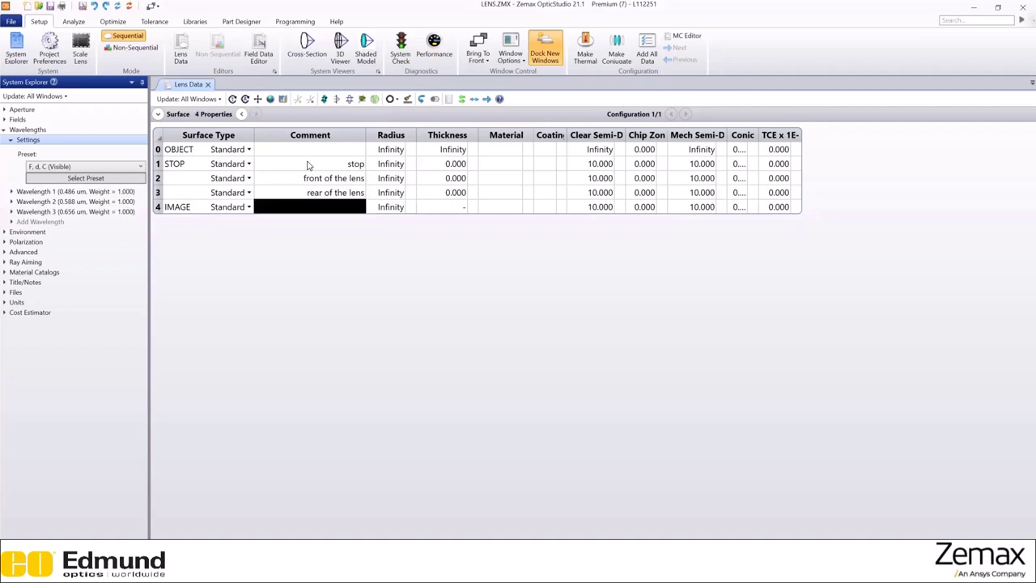
- Set STOP thickness to 10 and make surface 2 a 5.000-thick N-BK7 lens
click(433, 165)
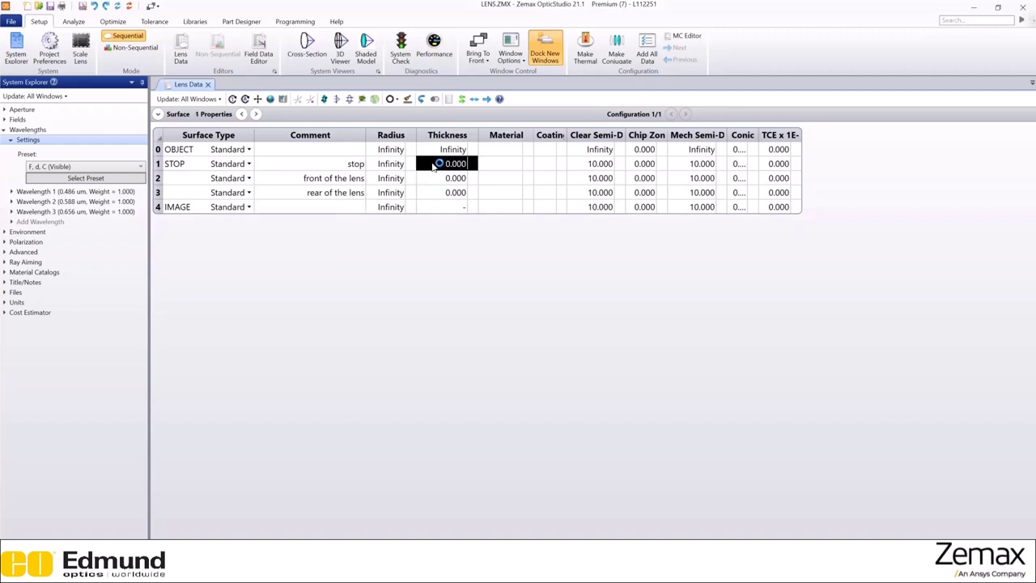
text(10)
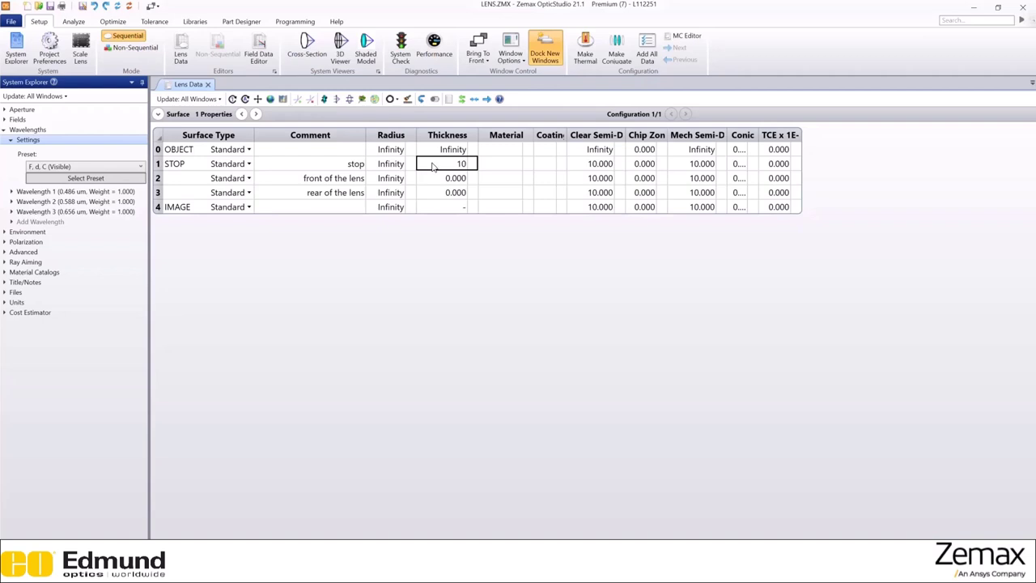
key(Return)
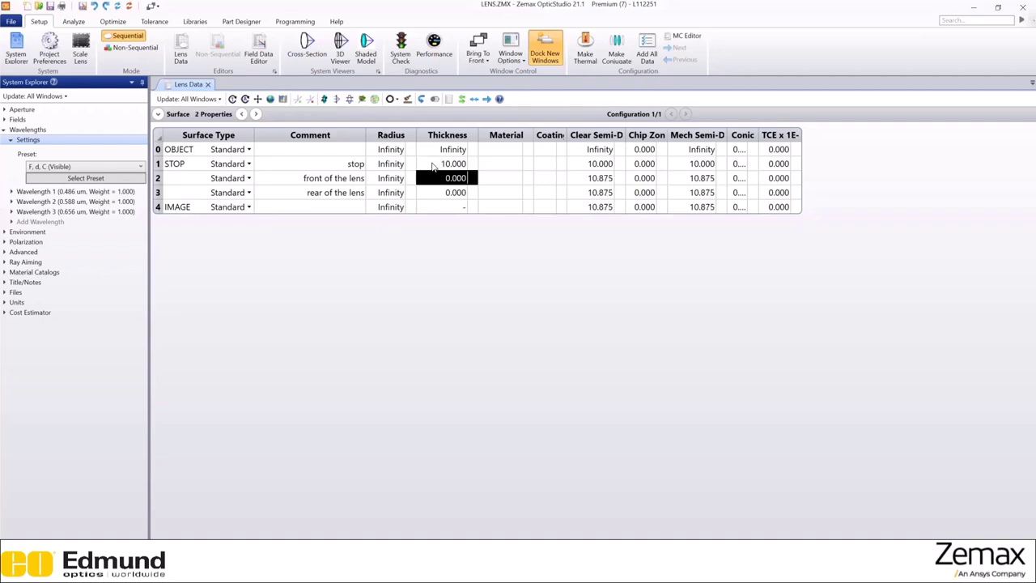
key(Tab)
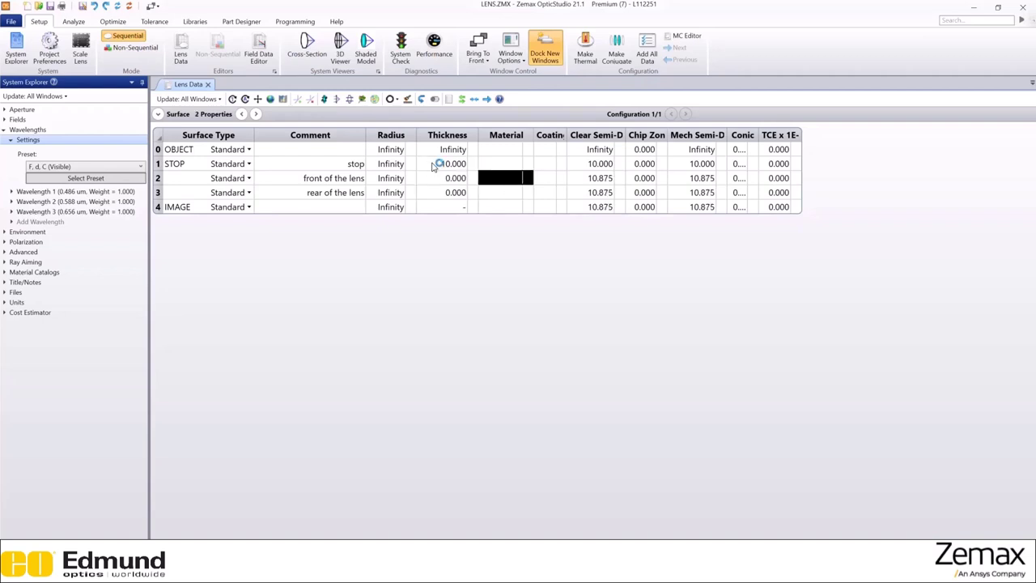
text(n-bk7)
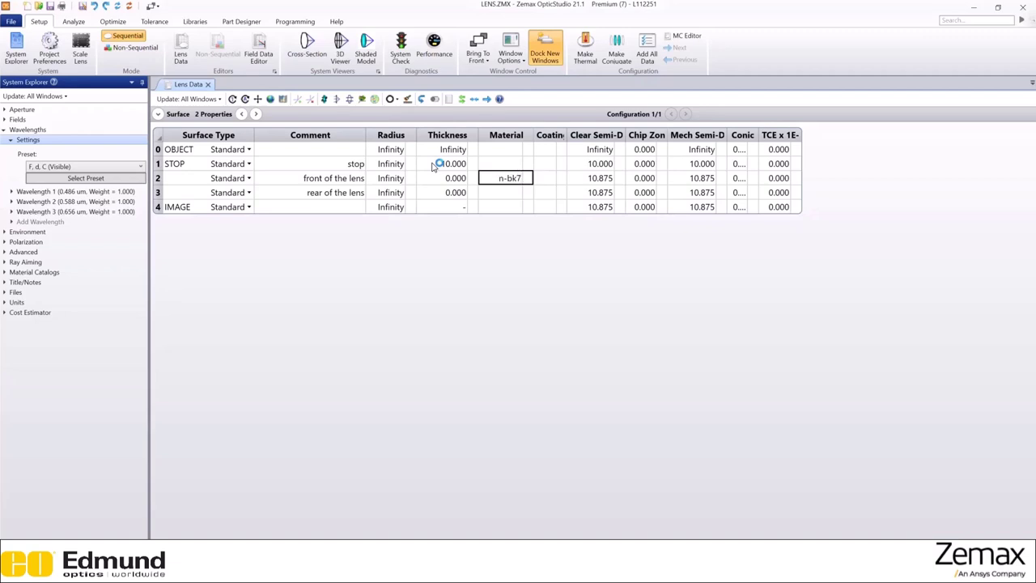
key(Return)
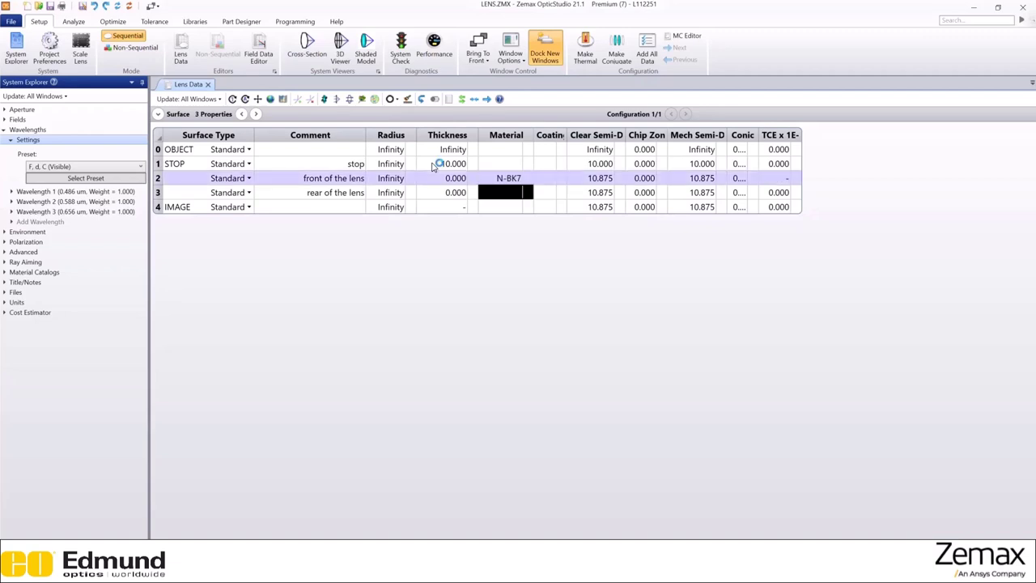
click(451, 179)
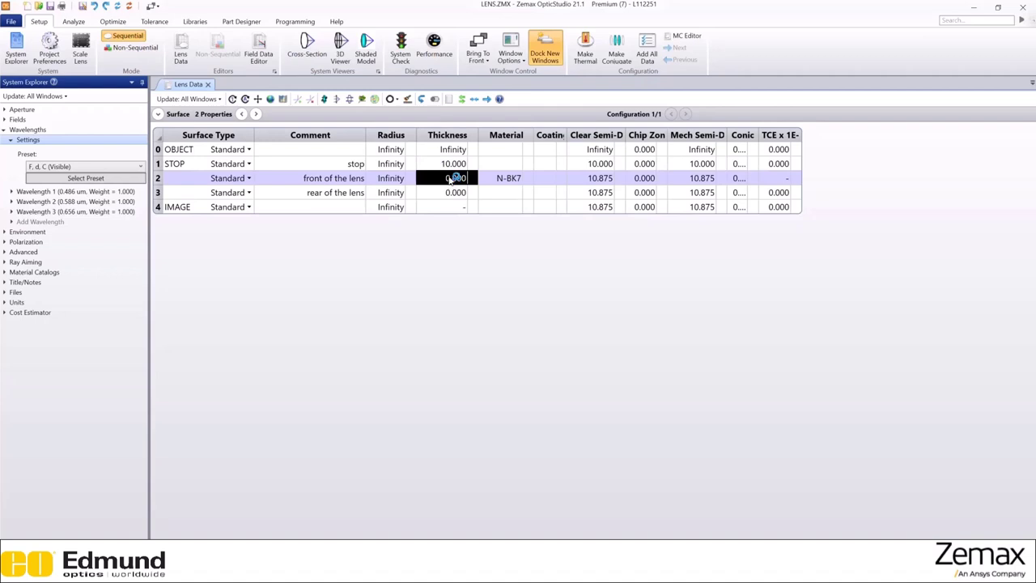
text(3)
key(Return)
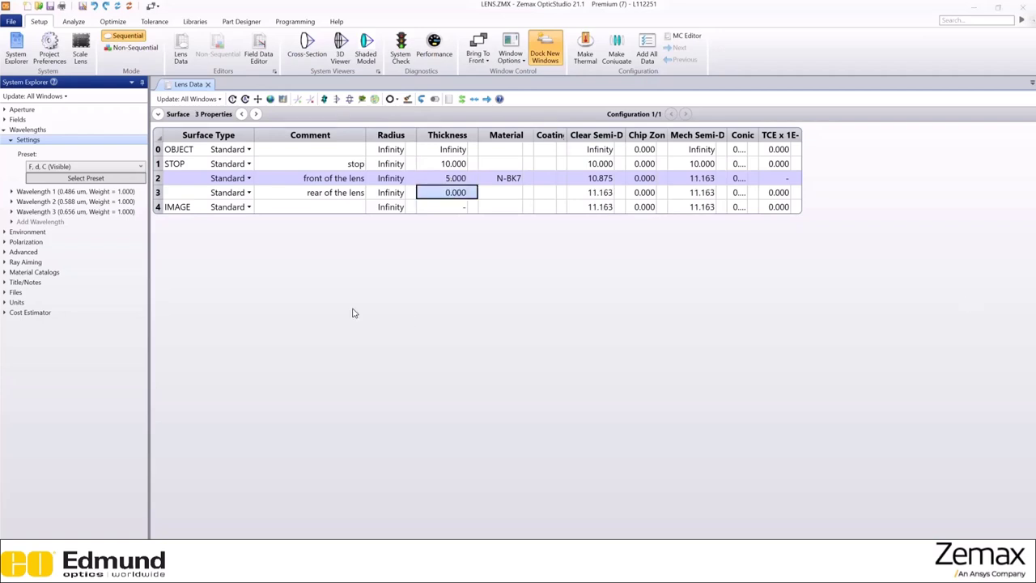
click(74, 23)
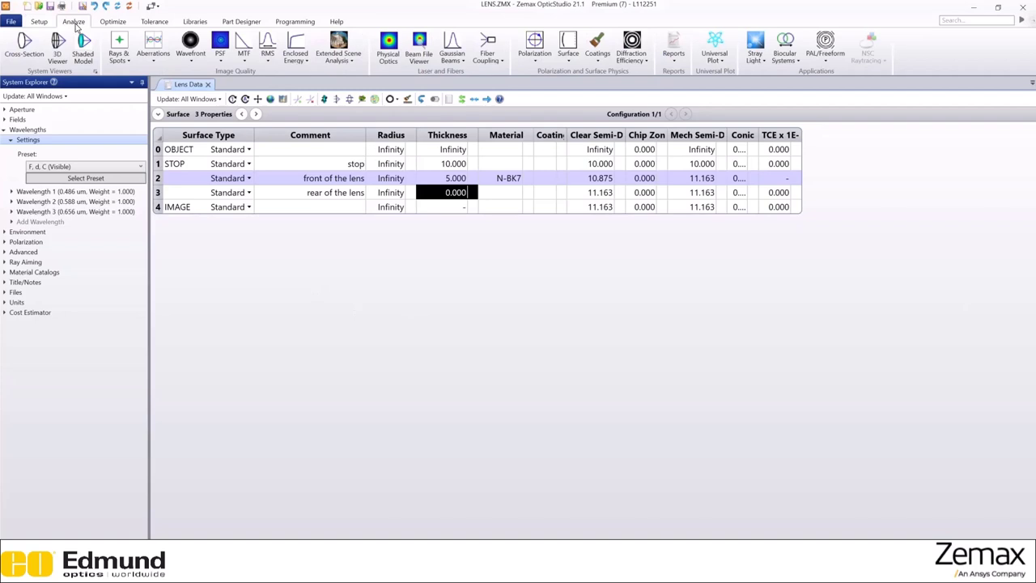
- Float a cross-section Layout window showing all rays, not only marginal and chief rays
click(38, 47)
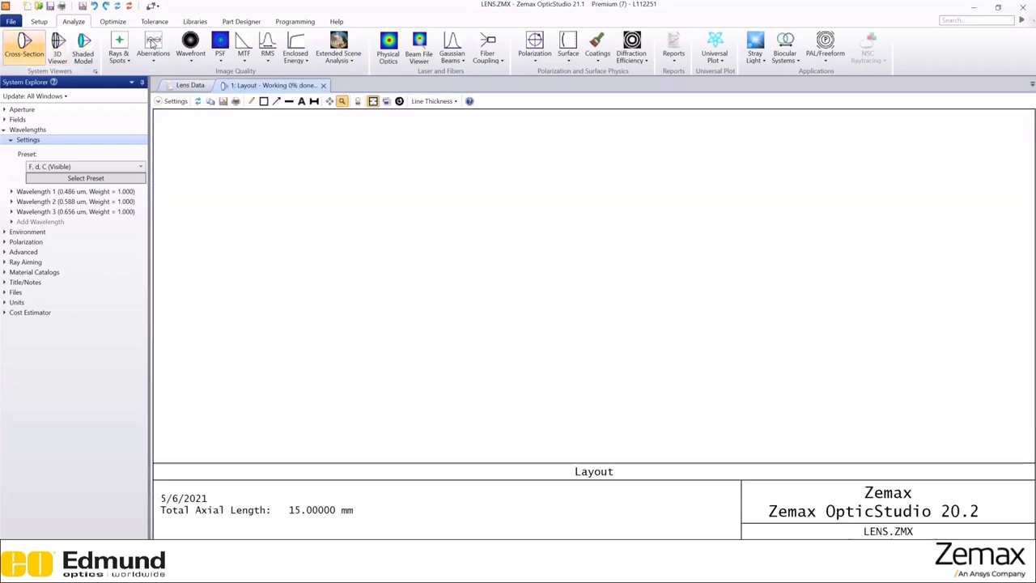
drag(248, 86, 202, 270)
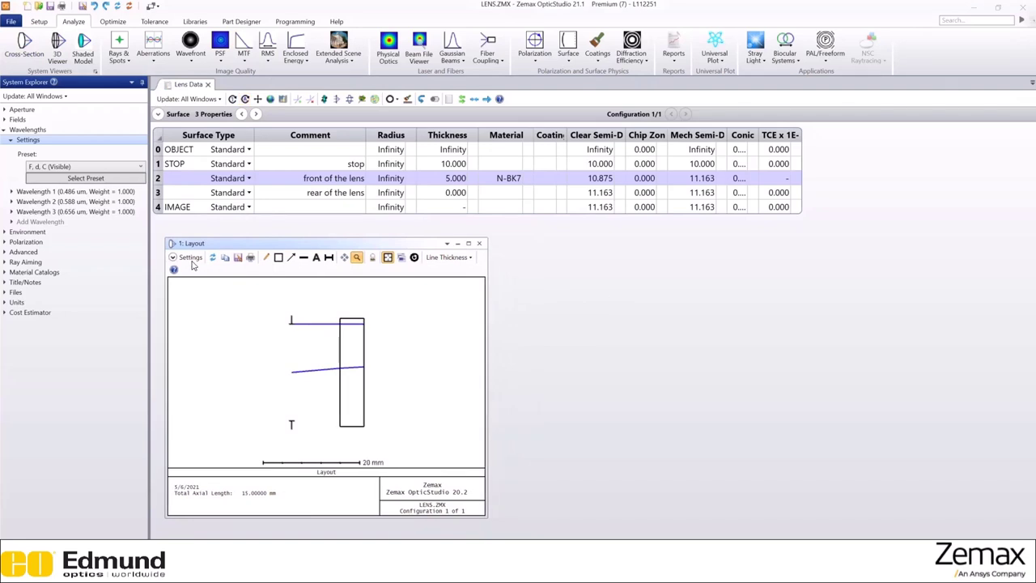
click(191, 258)
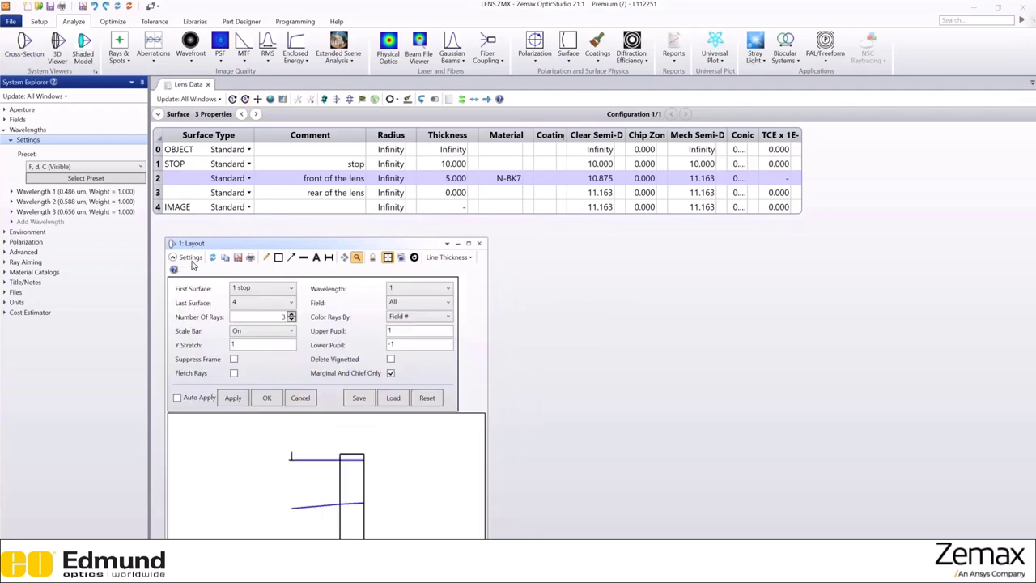
click(391, 373)
click(265, 400)
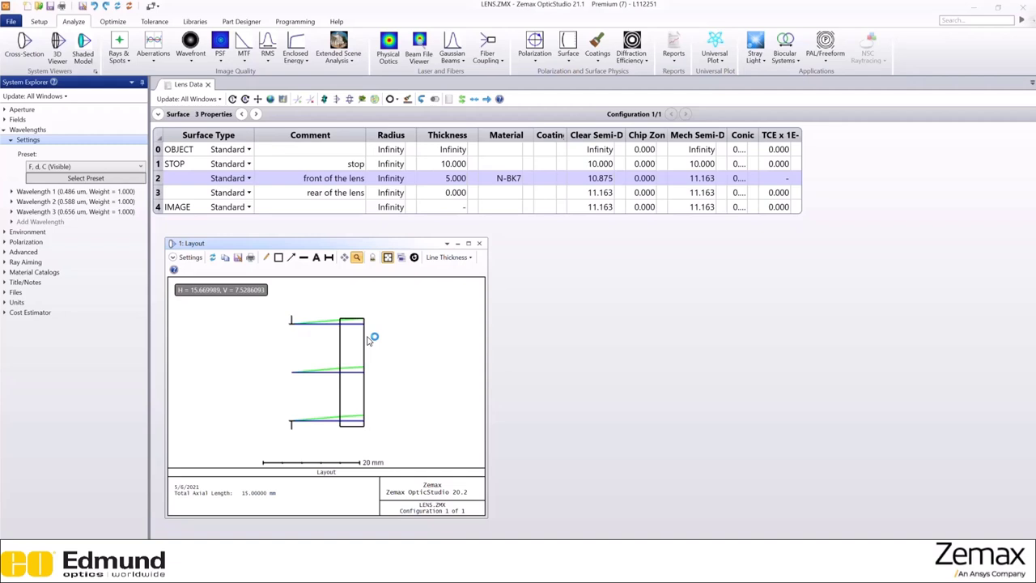
- Put an F Number 2.5 solve on the rear surface radius, giving -25.840
click(409, 194)
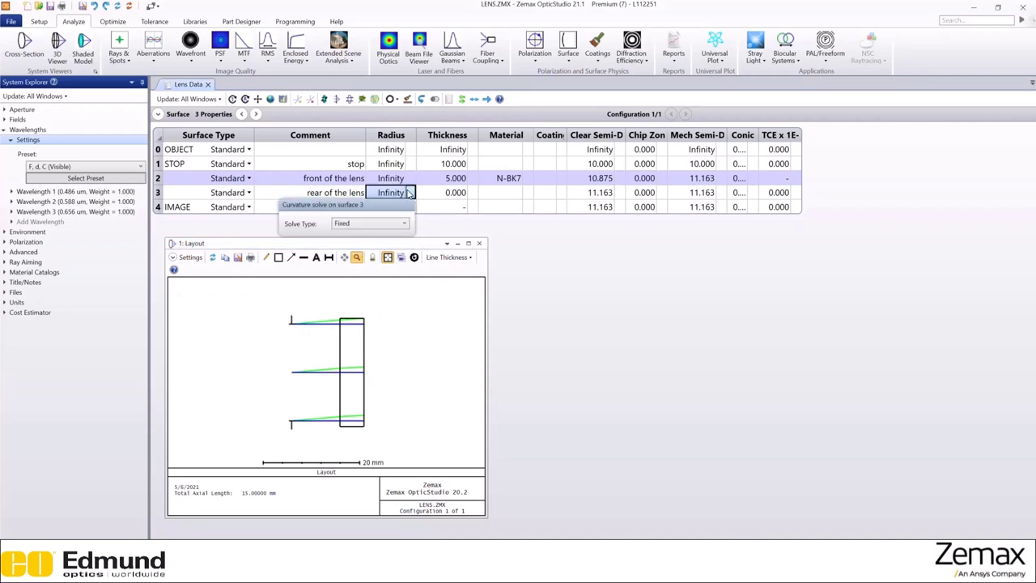
click(379, 226)
drag(407, 317, 407, 327)
click(379, 335)
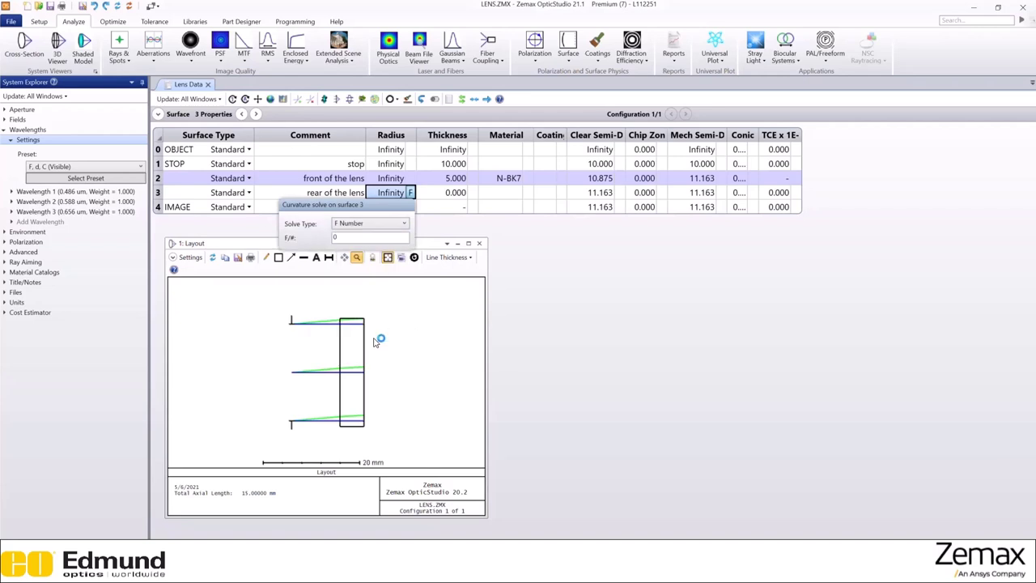
click(354, 237)
key(BackSpace)
text(2.5)
key(Return)
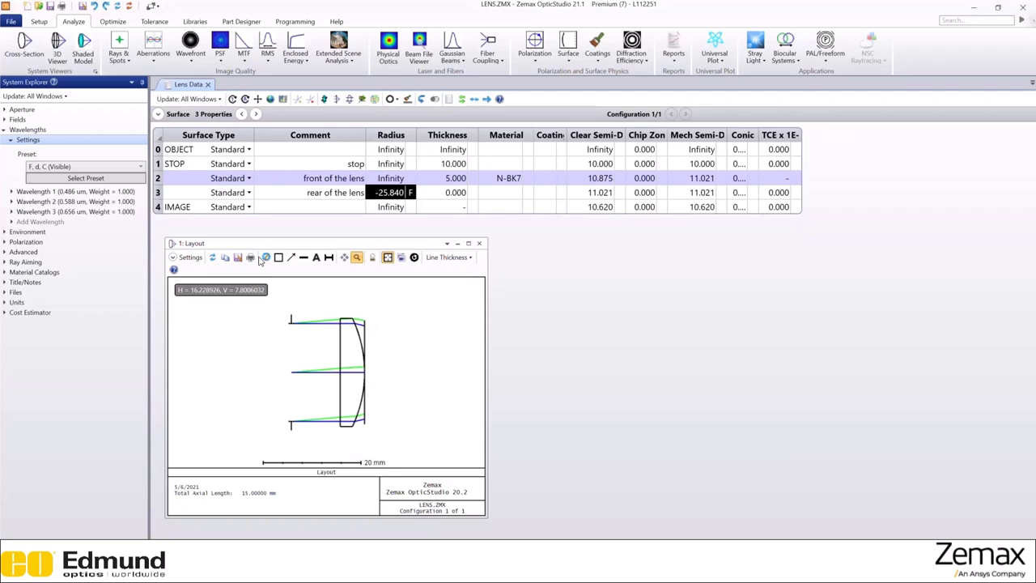
- Run Quick Focus on Spot Size Radial, setting the image distance to 43.594
click(114, 24)
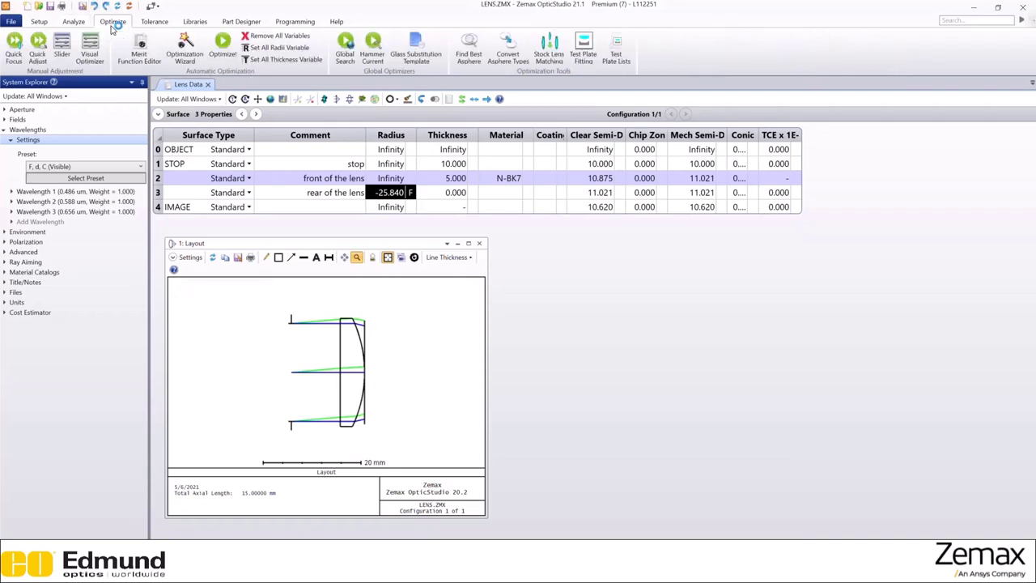
click(13, 47)
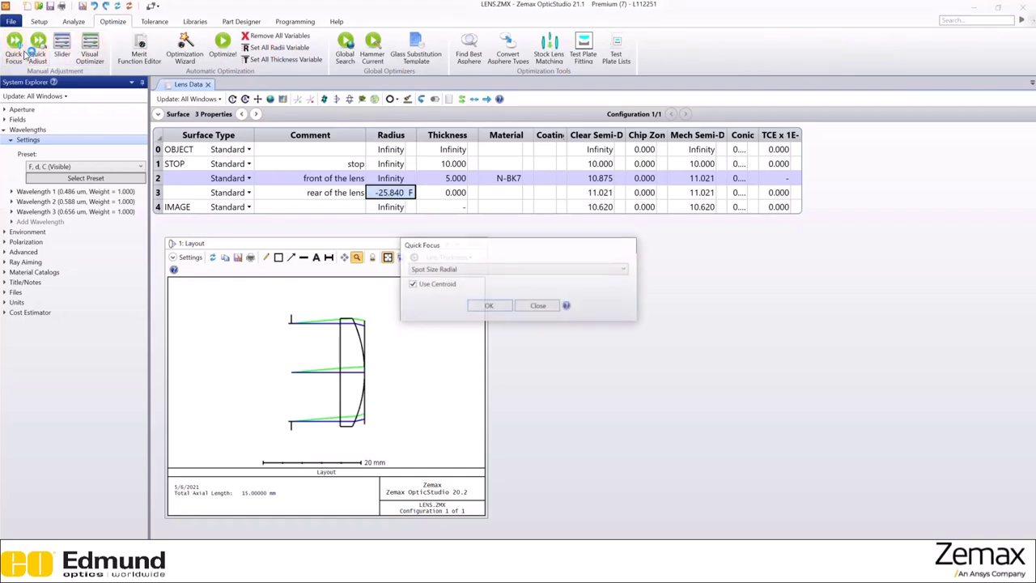
click(437, 269)
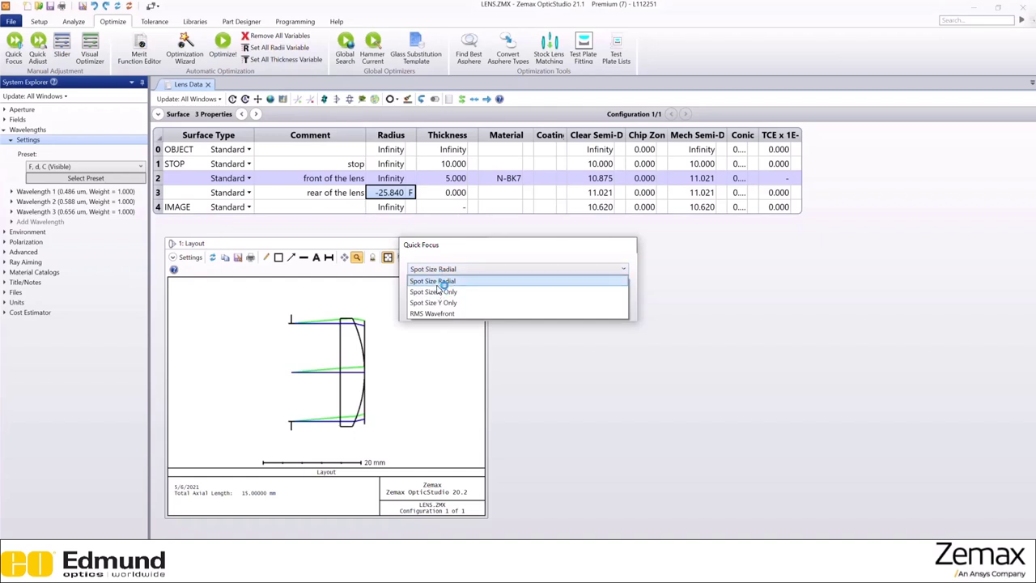
click(438, 282)
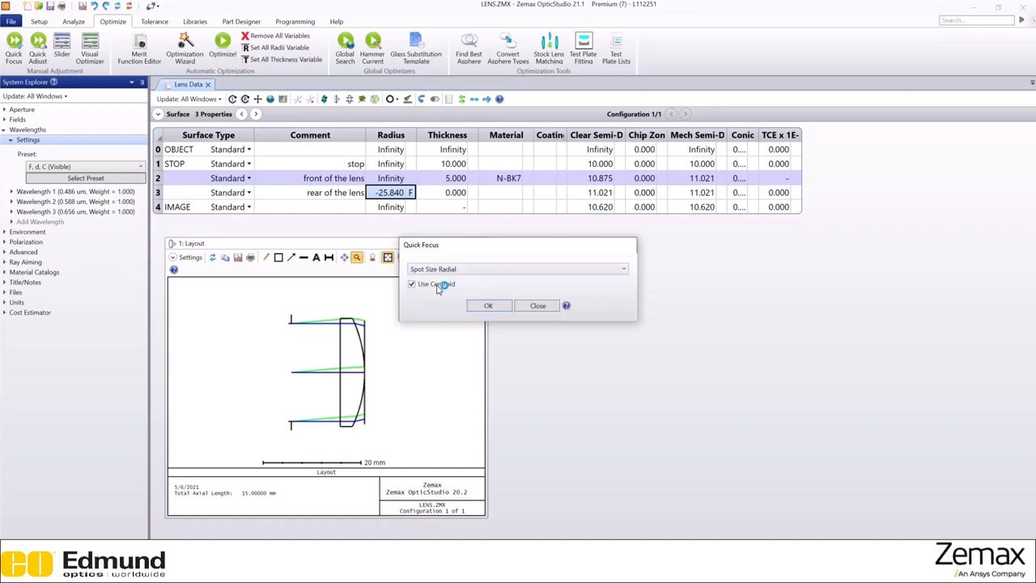
click(480, 311)
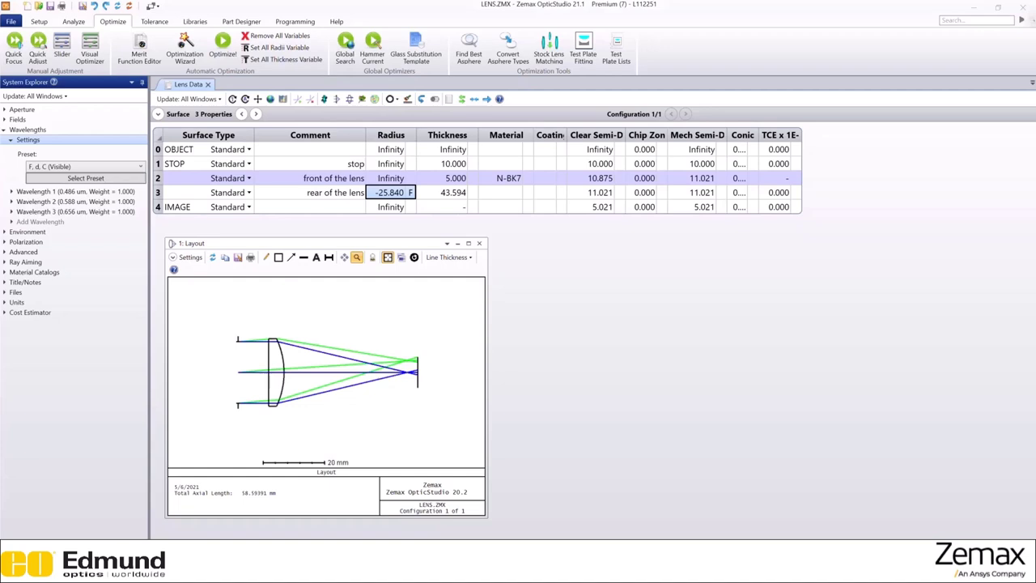
- Add a Standard Spot Diagram for the 0° and 5° fields, docked beside the Layout
click(74, 22)
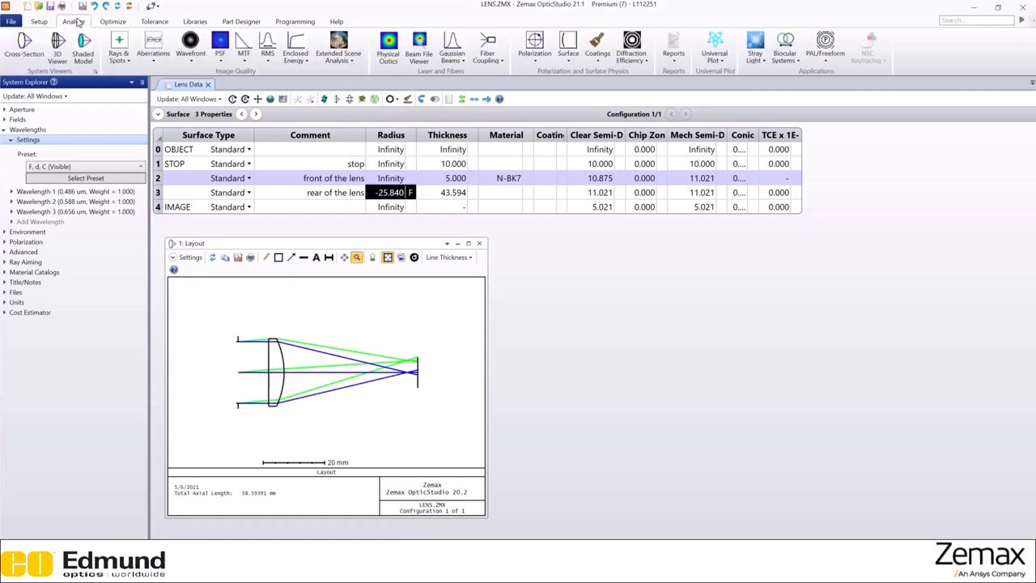
click(128, 52)
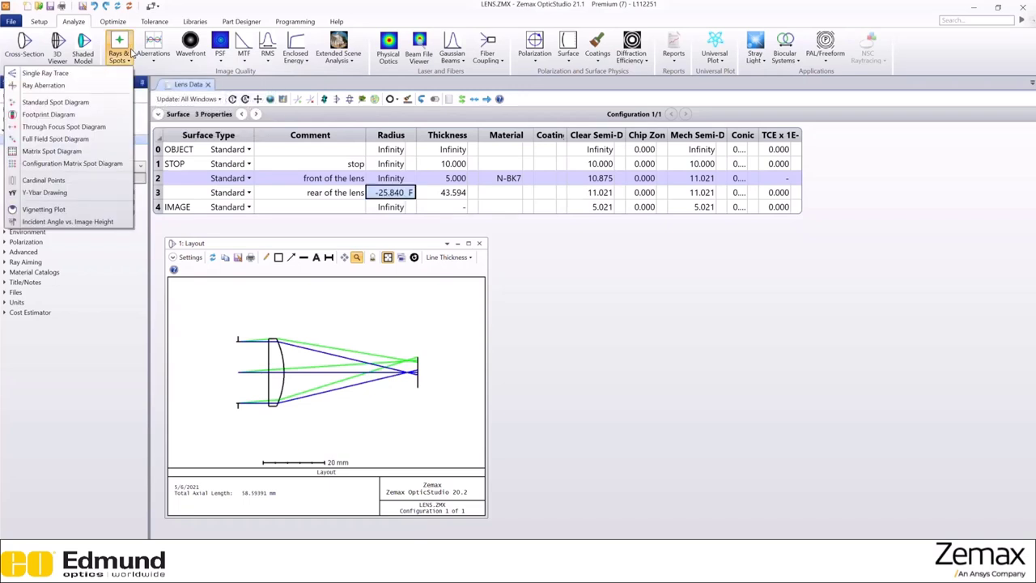
click(55, 102)
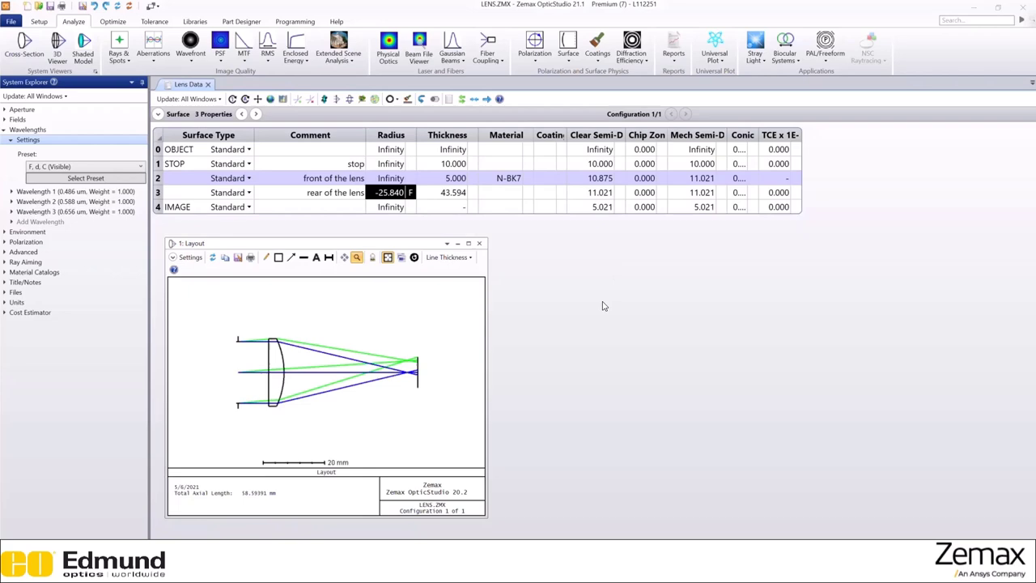
drag(602, 306, 602, 303)
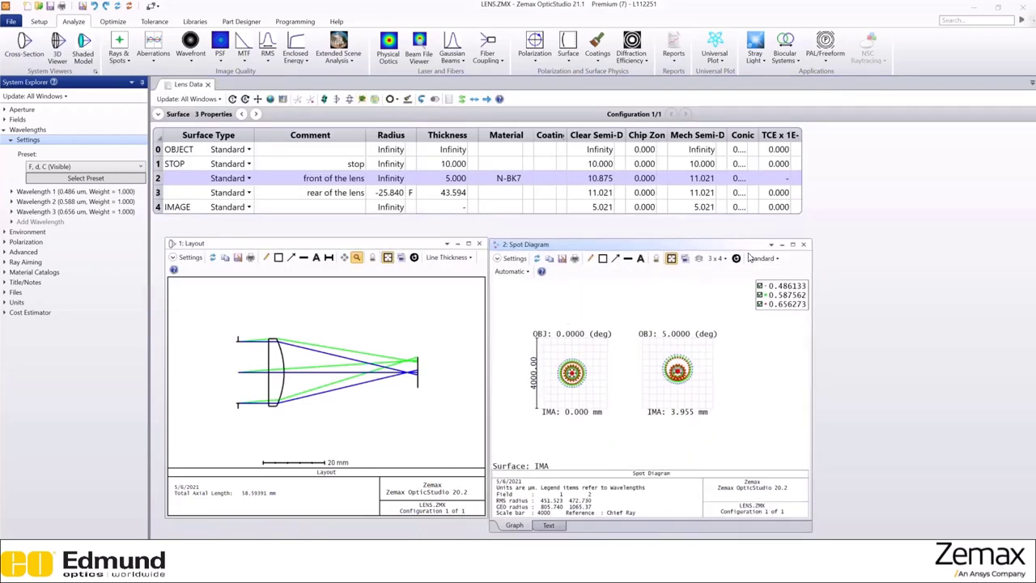
click(516, 260)
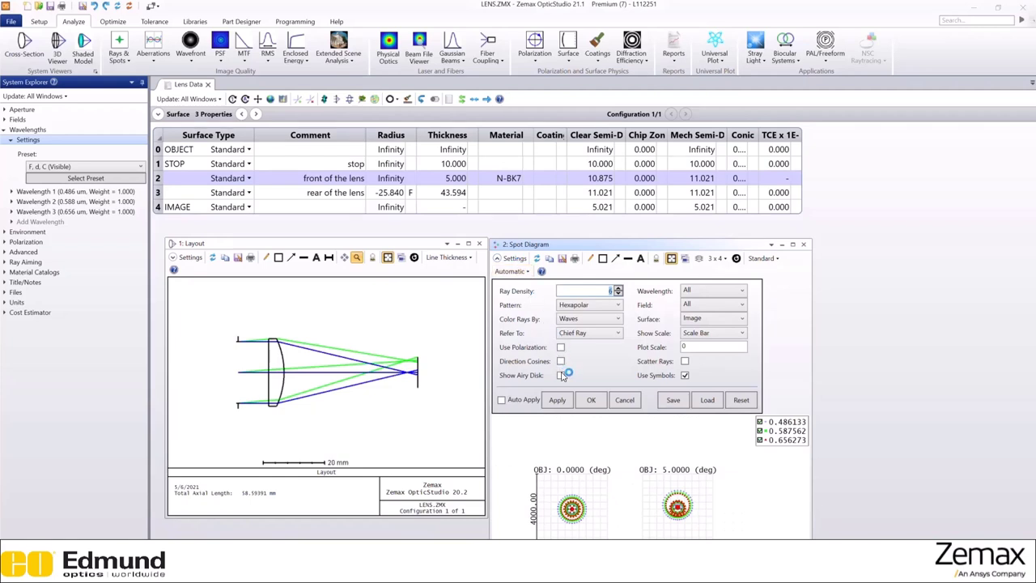
click(592, 400)
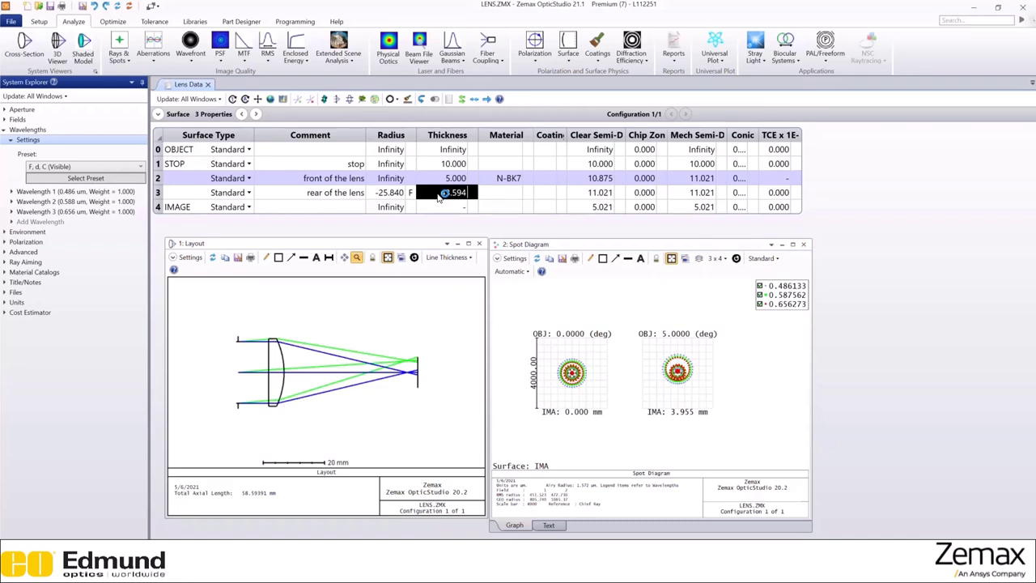
- Make the thicknesses of surfaces 3 and 2 variable
click(473, 199)
click(475, 196)
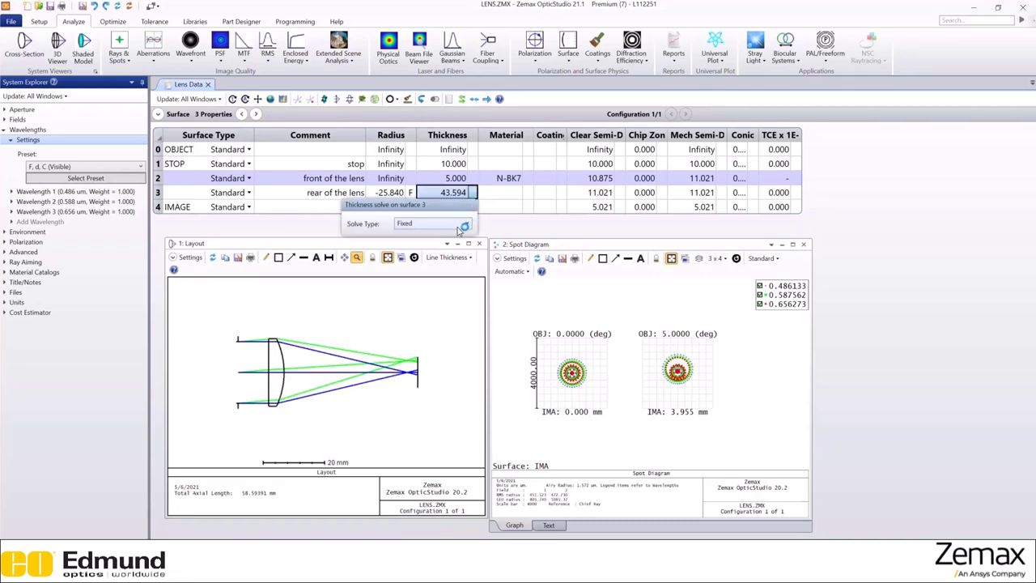
click(457, 224)
click(452, 247)
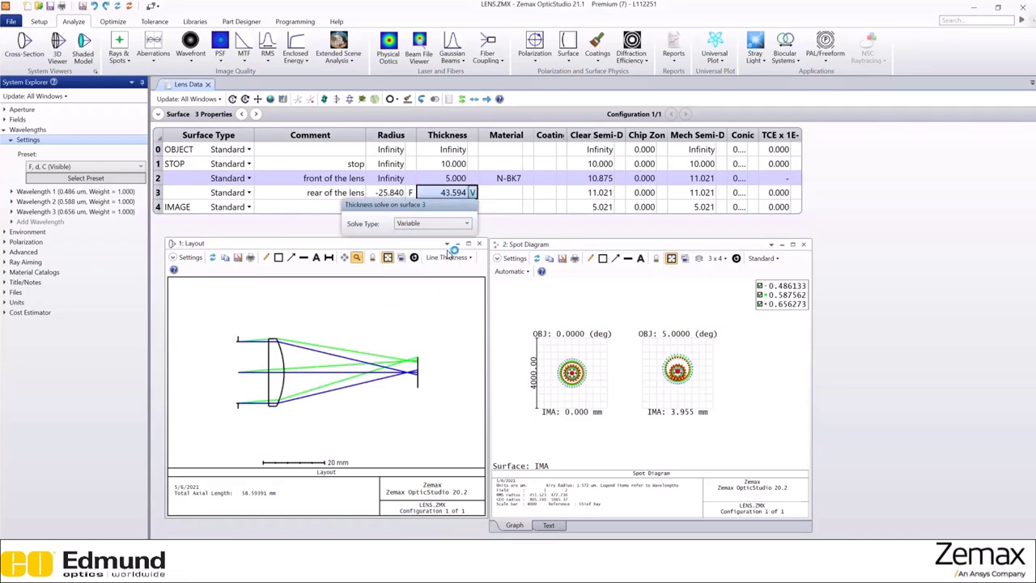
click(473, 178)
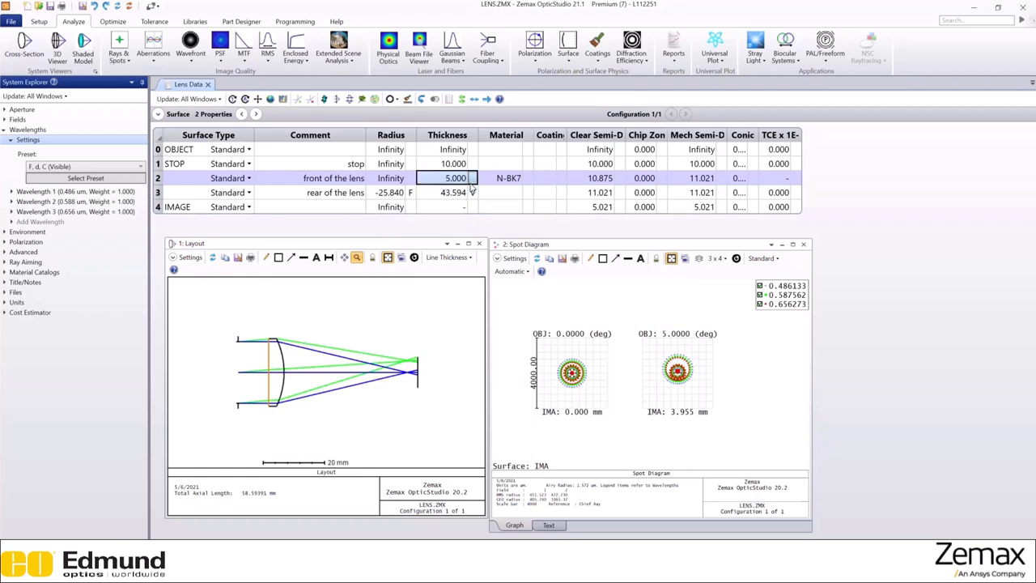
click(458, 209)
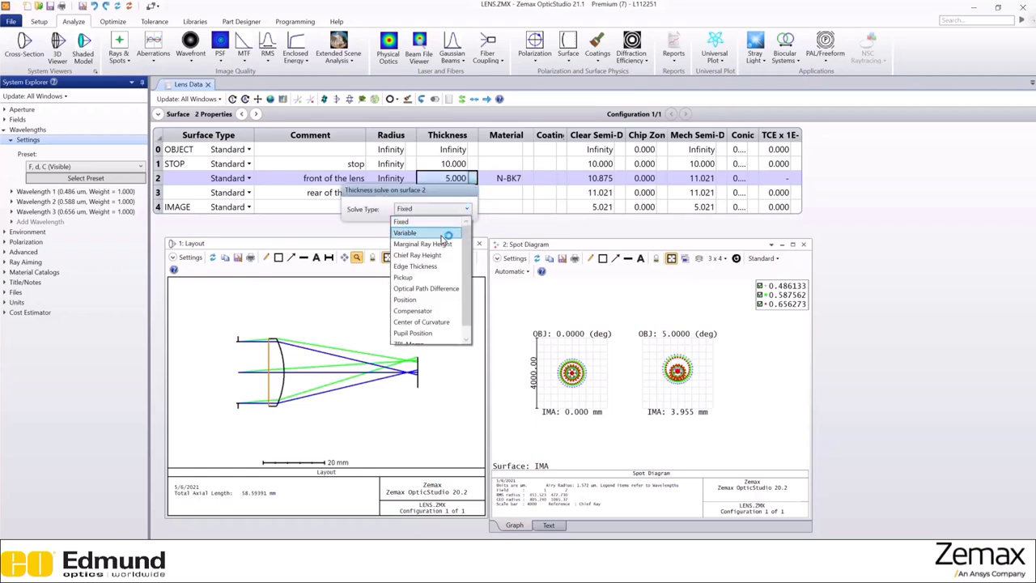
click(447, 229)
- Make surface 2's front radius variable and open the Optimization Wizard
click(402, 180)
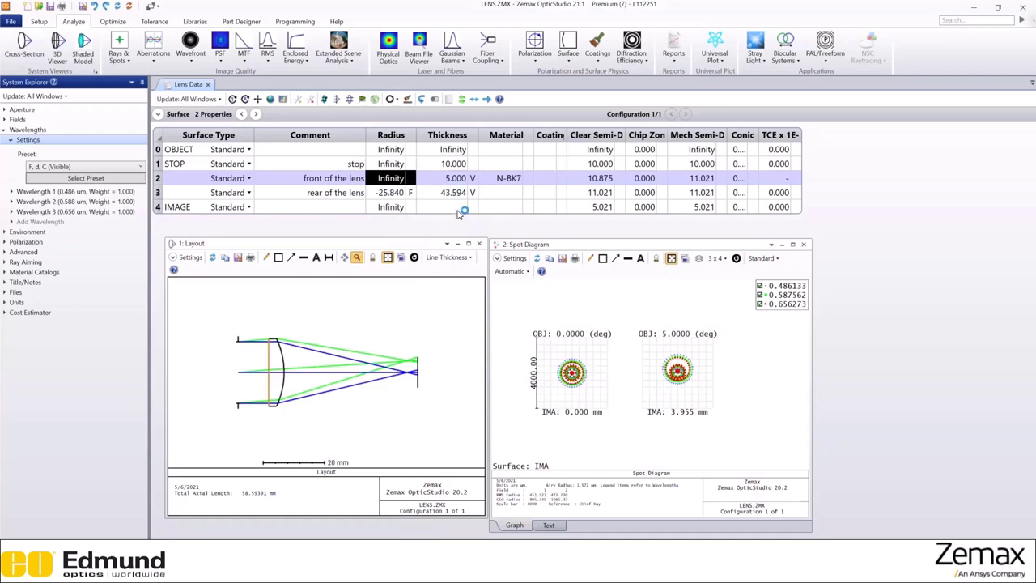
key(ctrl+z)
click(410, 178)
click(114, 22)
click(193, 60)
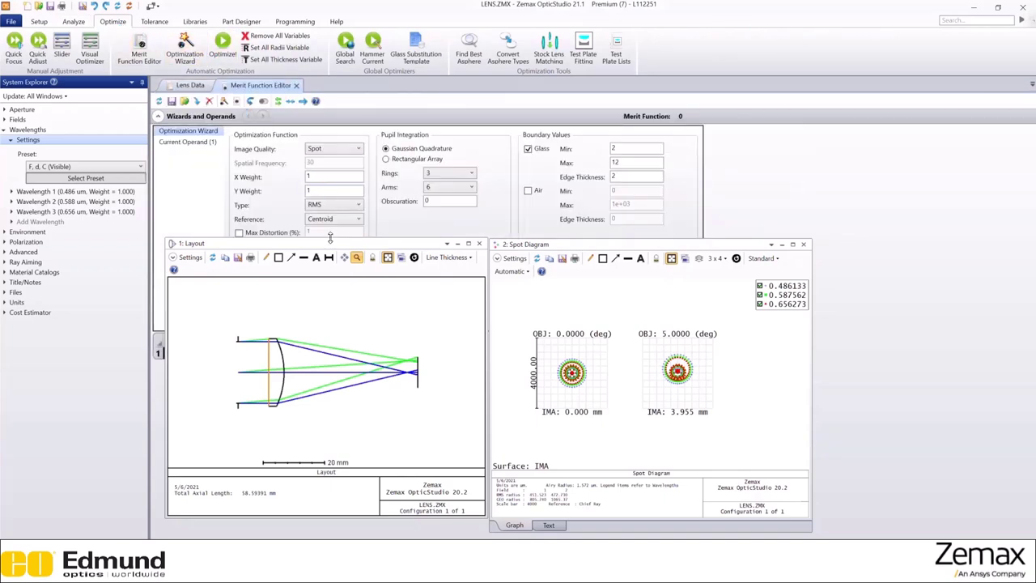
- Build the wizard merit function (Spot, RMS, Centroid, glass thickness 2 to 12), valued about 0.158
click(330, 242)
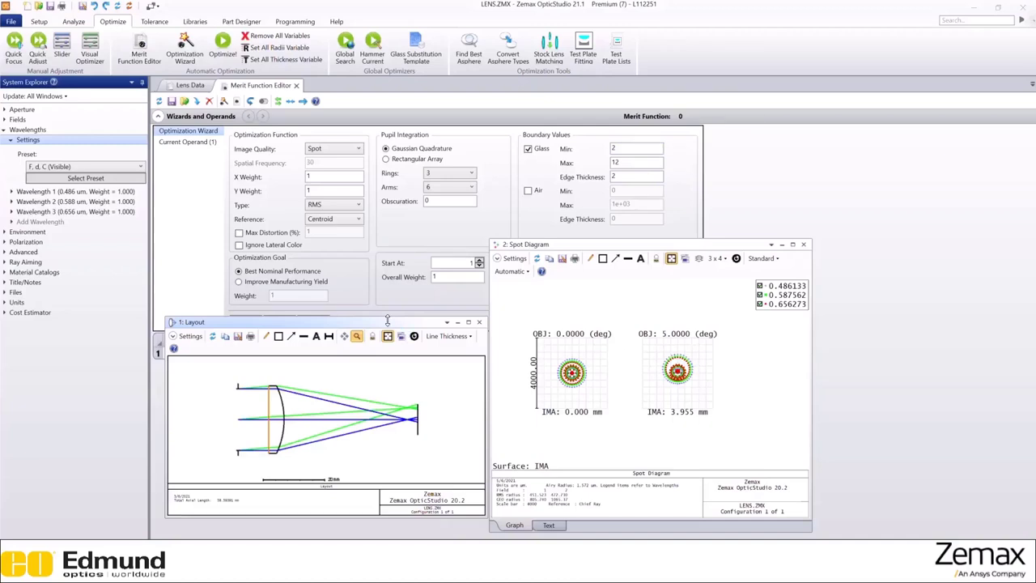
drag(375, 327, 366, 357)
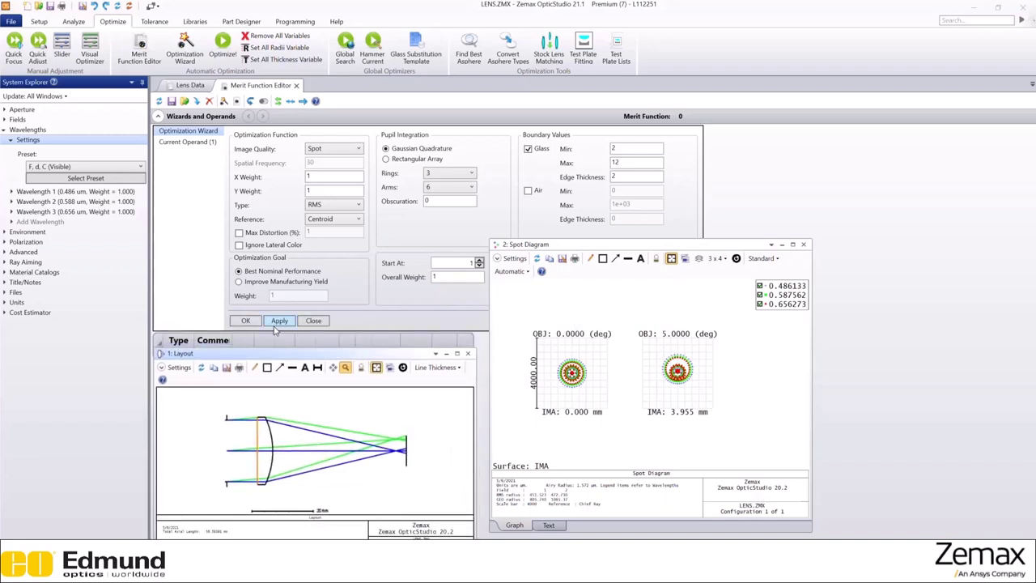
click(249, 321)
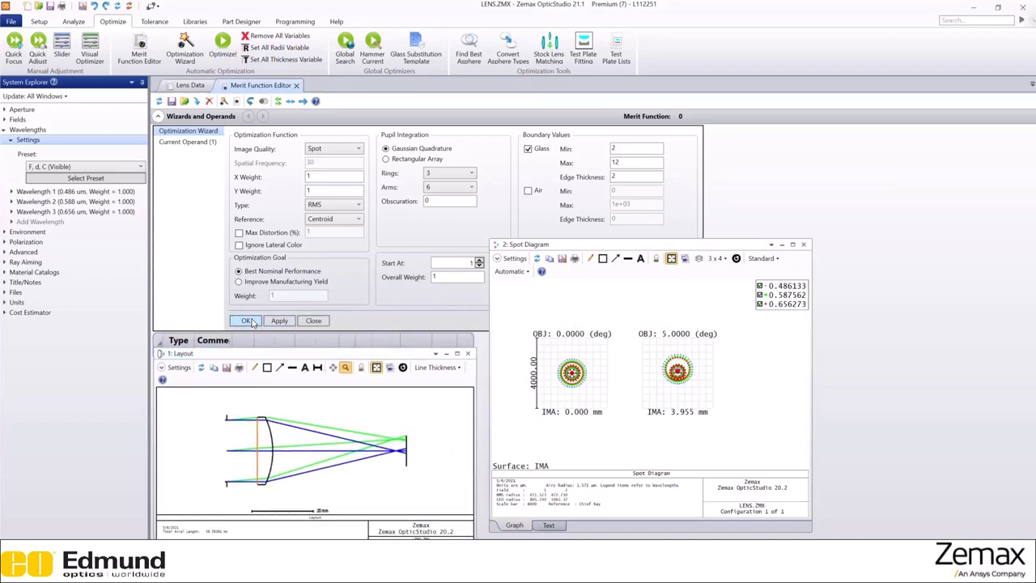
click(249, 320)
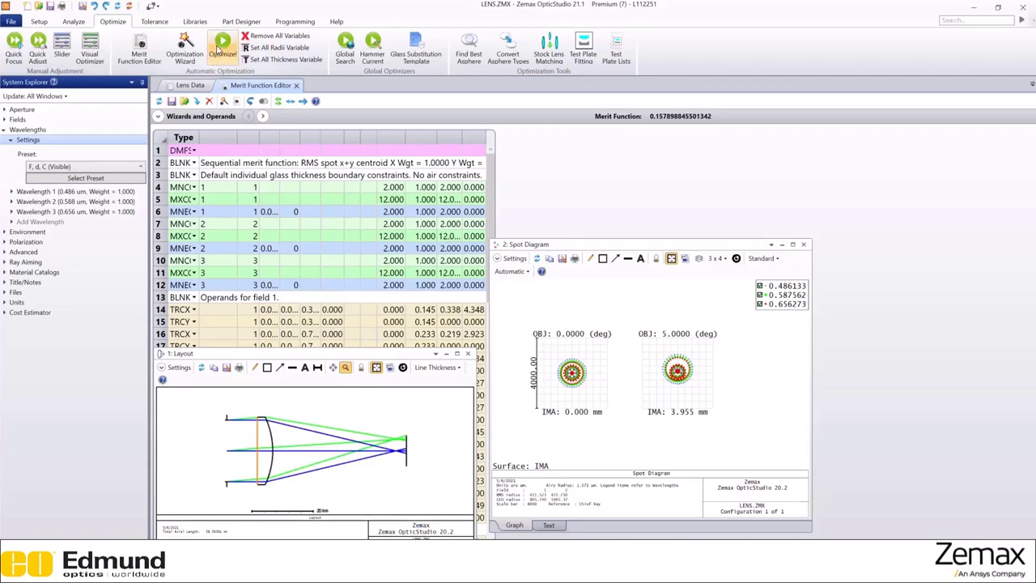
- Run local optimization repeatedly, cutting the merit function to 0.0416 with front radius 33.166, thickness 12
click(217, 50)
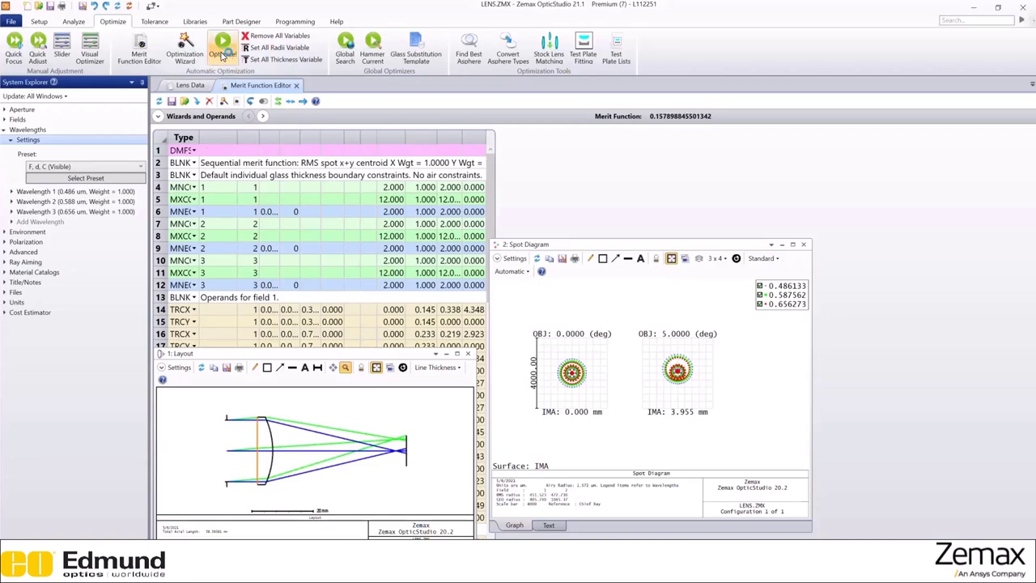
click(296, 86)
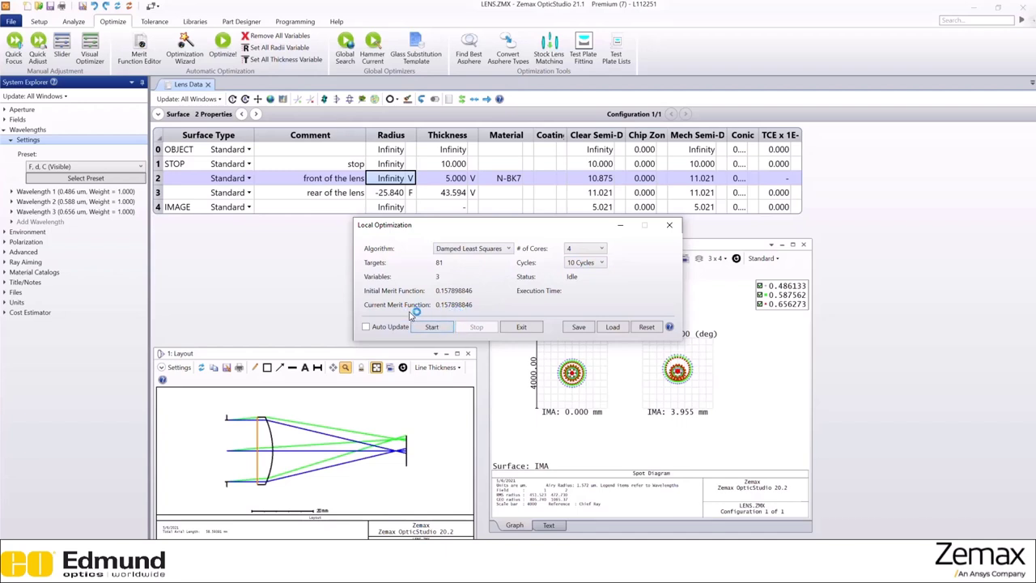
click(434, 329)
click(435, 329)
click(434, 329)
click(435, 329)
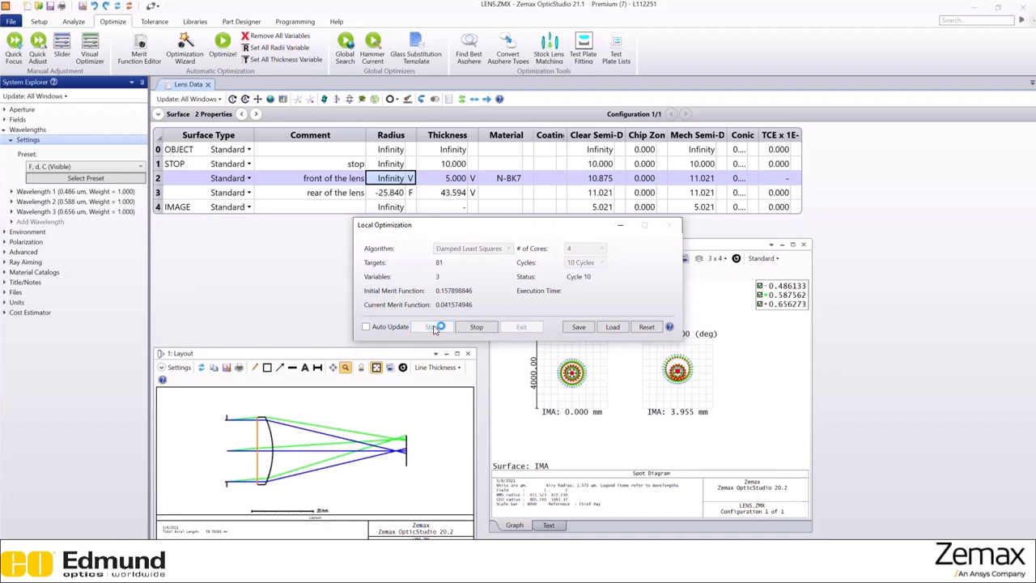
click(435, 328)
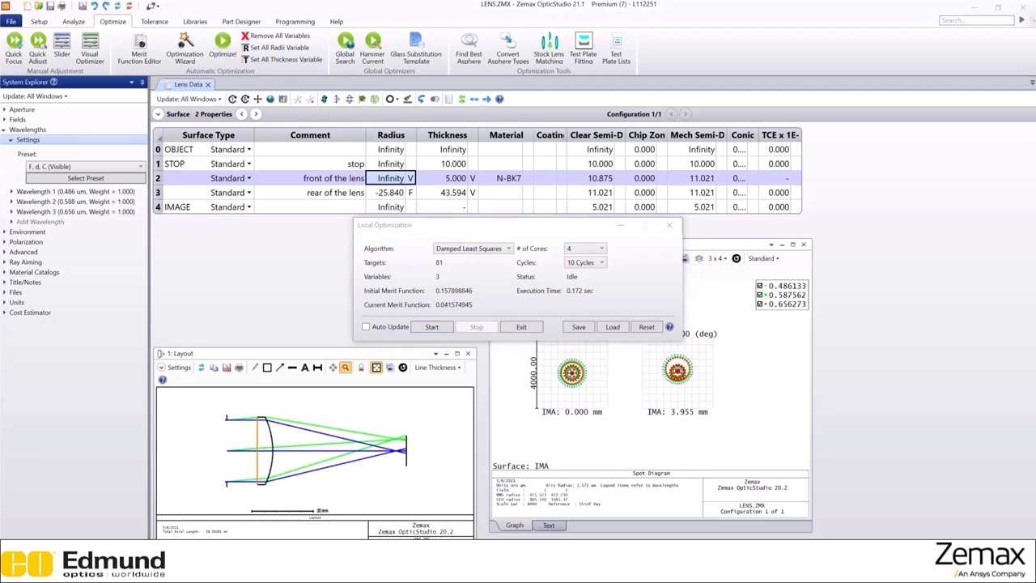
click(528, 328)
click(528, 328)
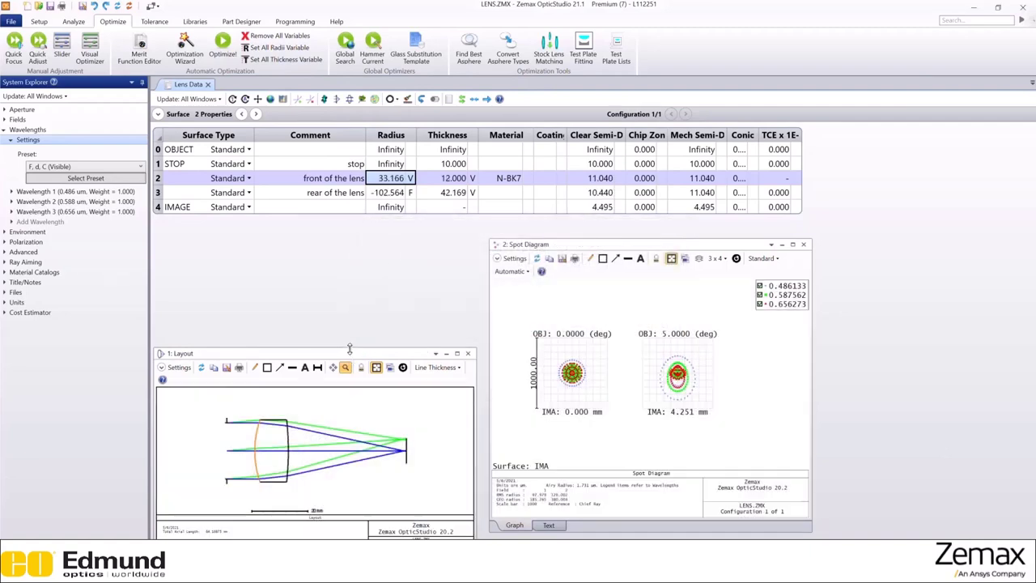
- Enlarge the Layout window to show the optimized 64.17 mm-long lens beside the spot diagram
drag(348, 349, 349, 226)
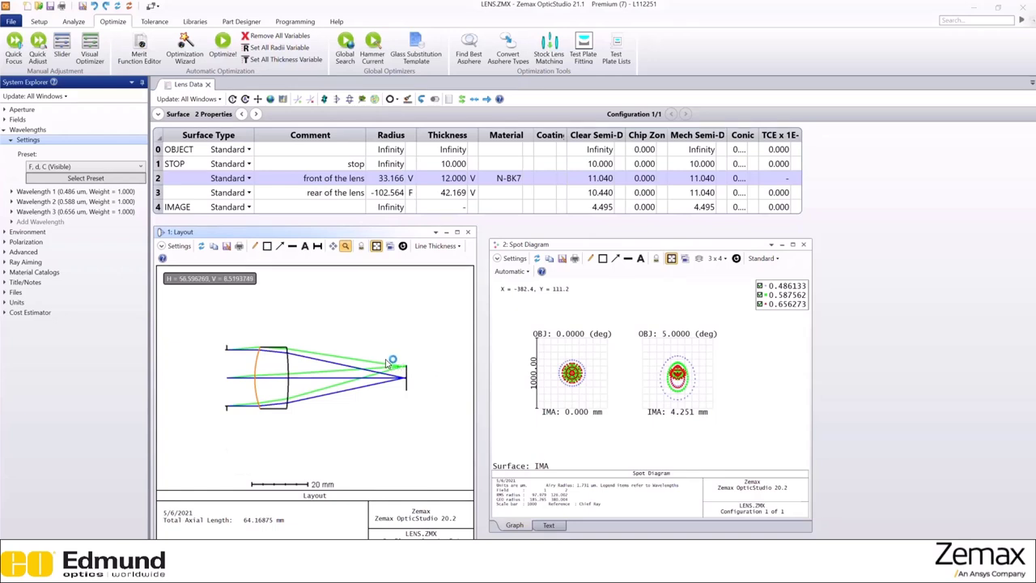
click(569, 243)
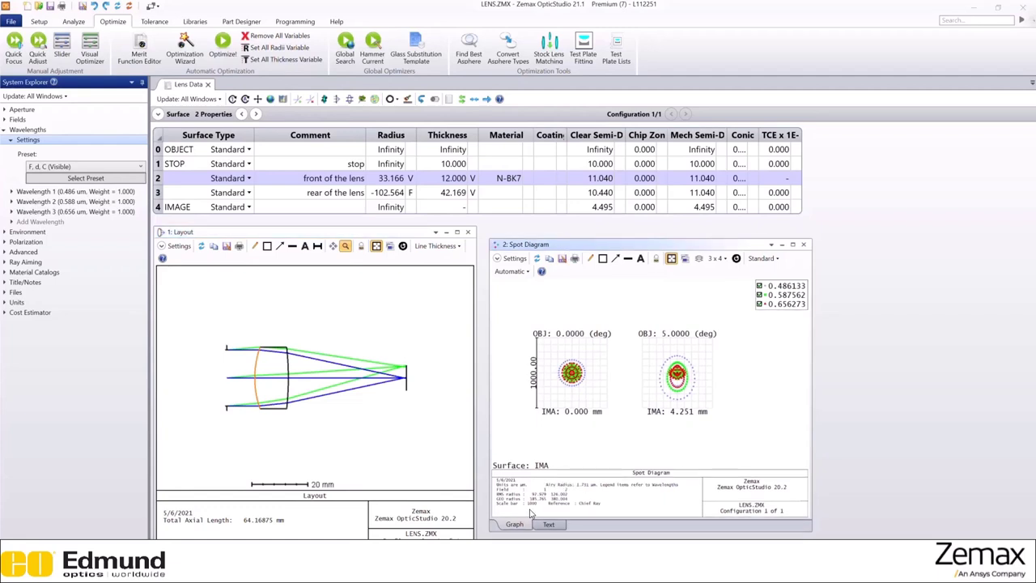